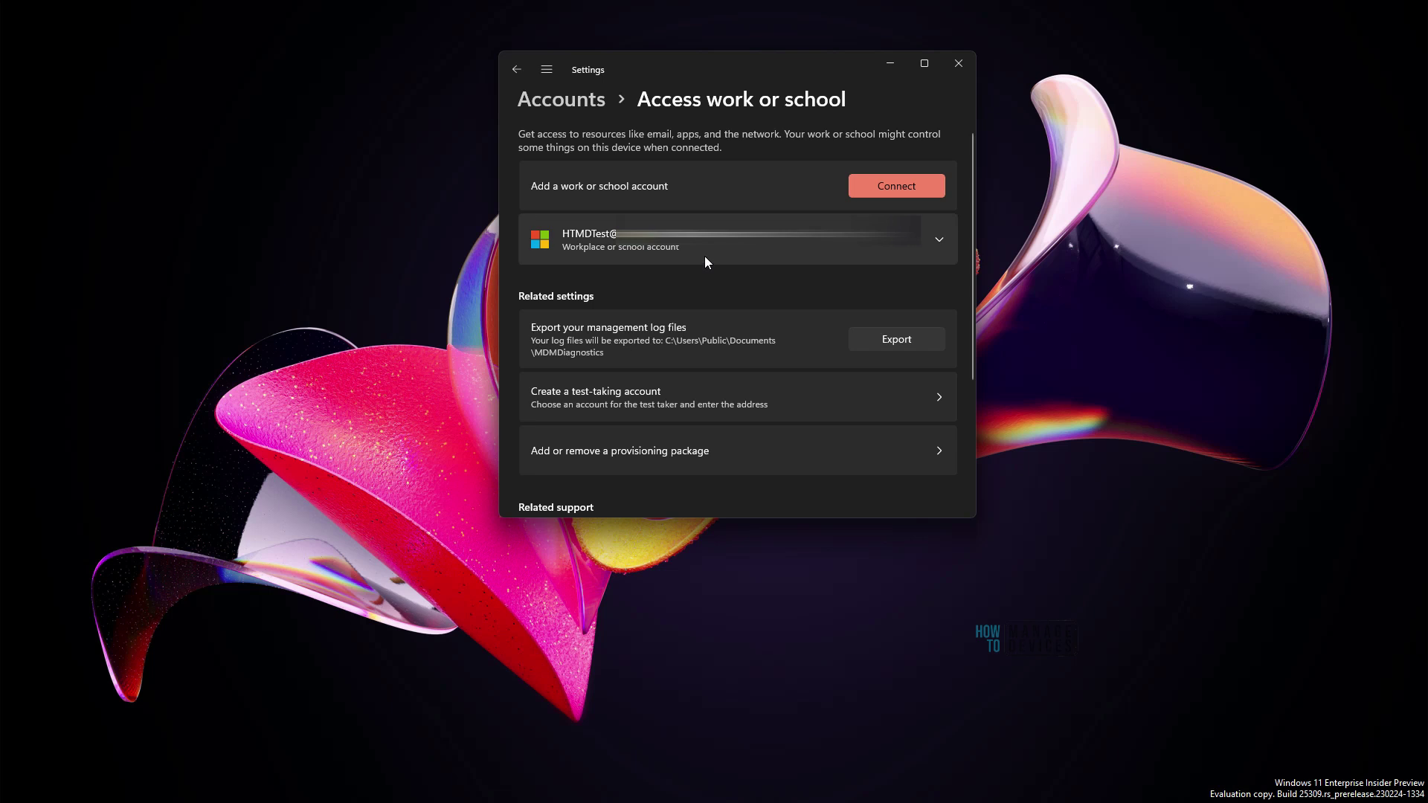
Step: Make the Settings window taller and expand the work account row
click(548, 71)
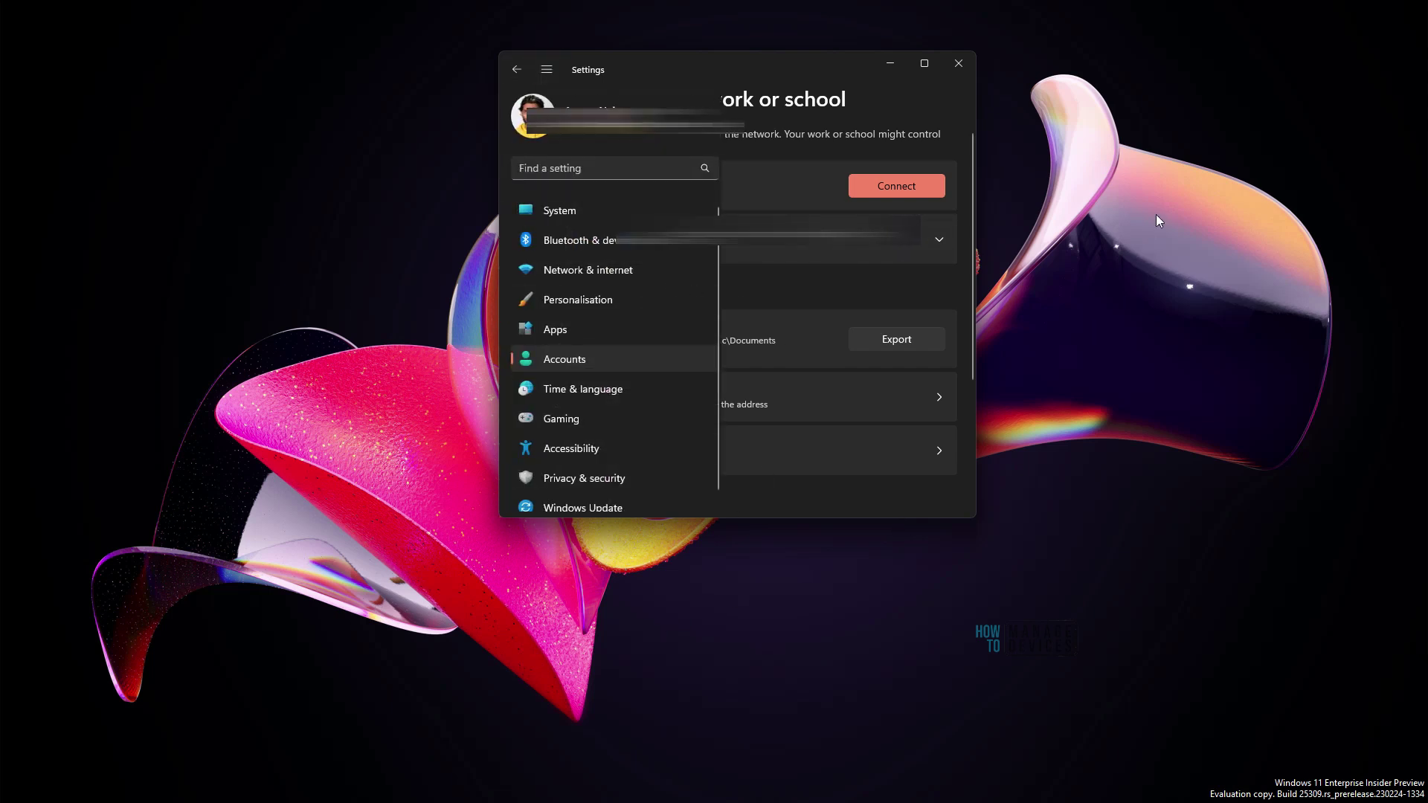
click(892, 503)
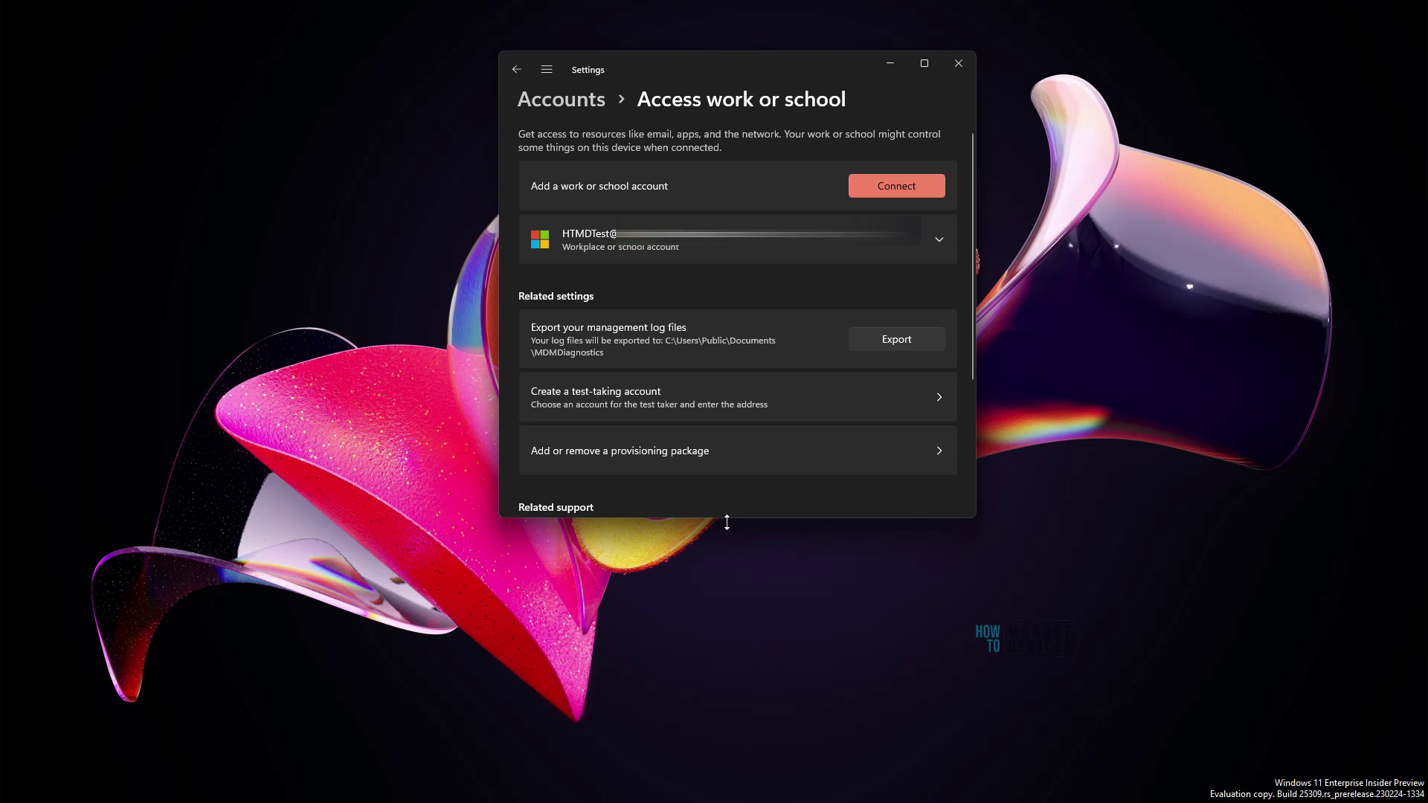
drag(727, 523, 723, 569)
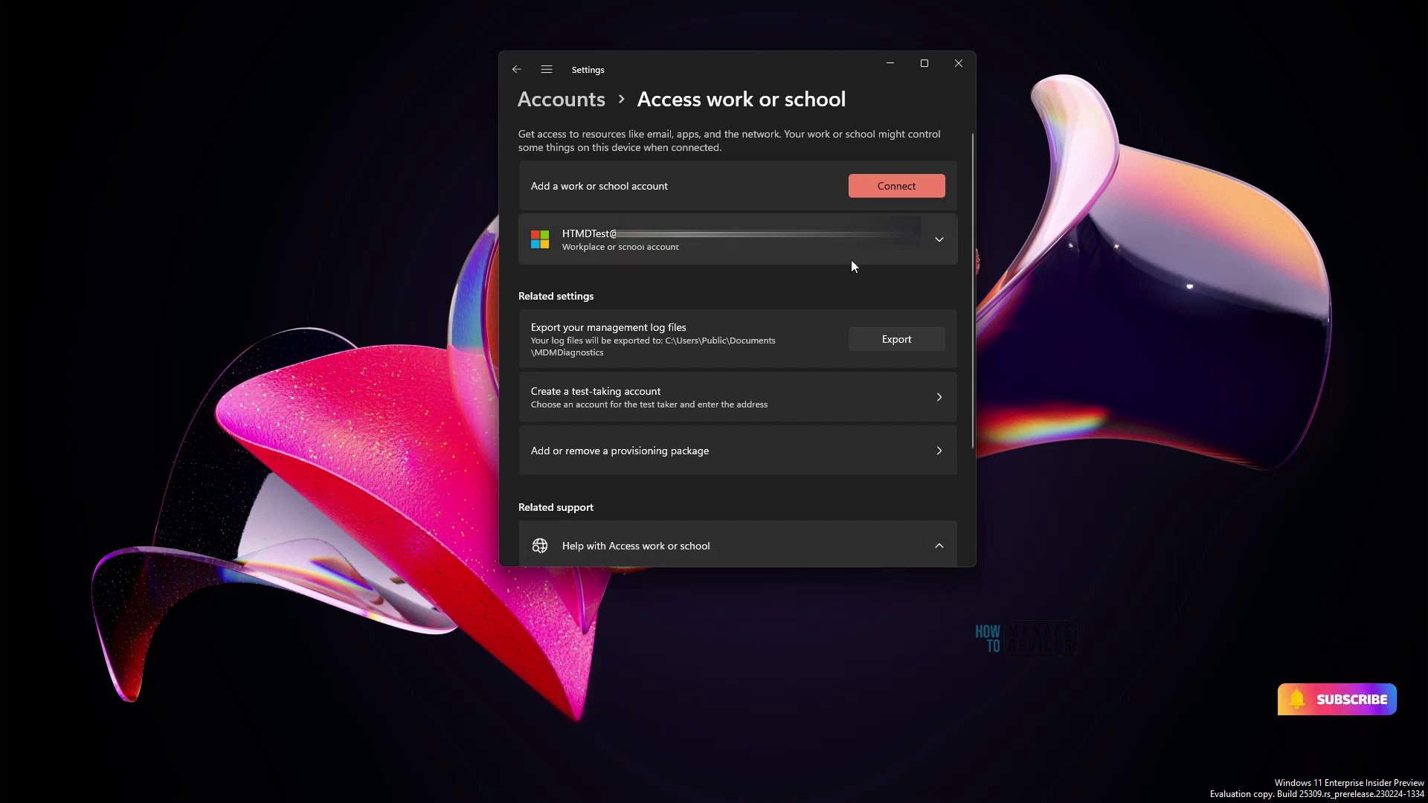
click(937, 239)
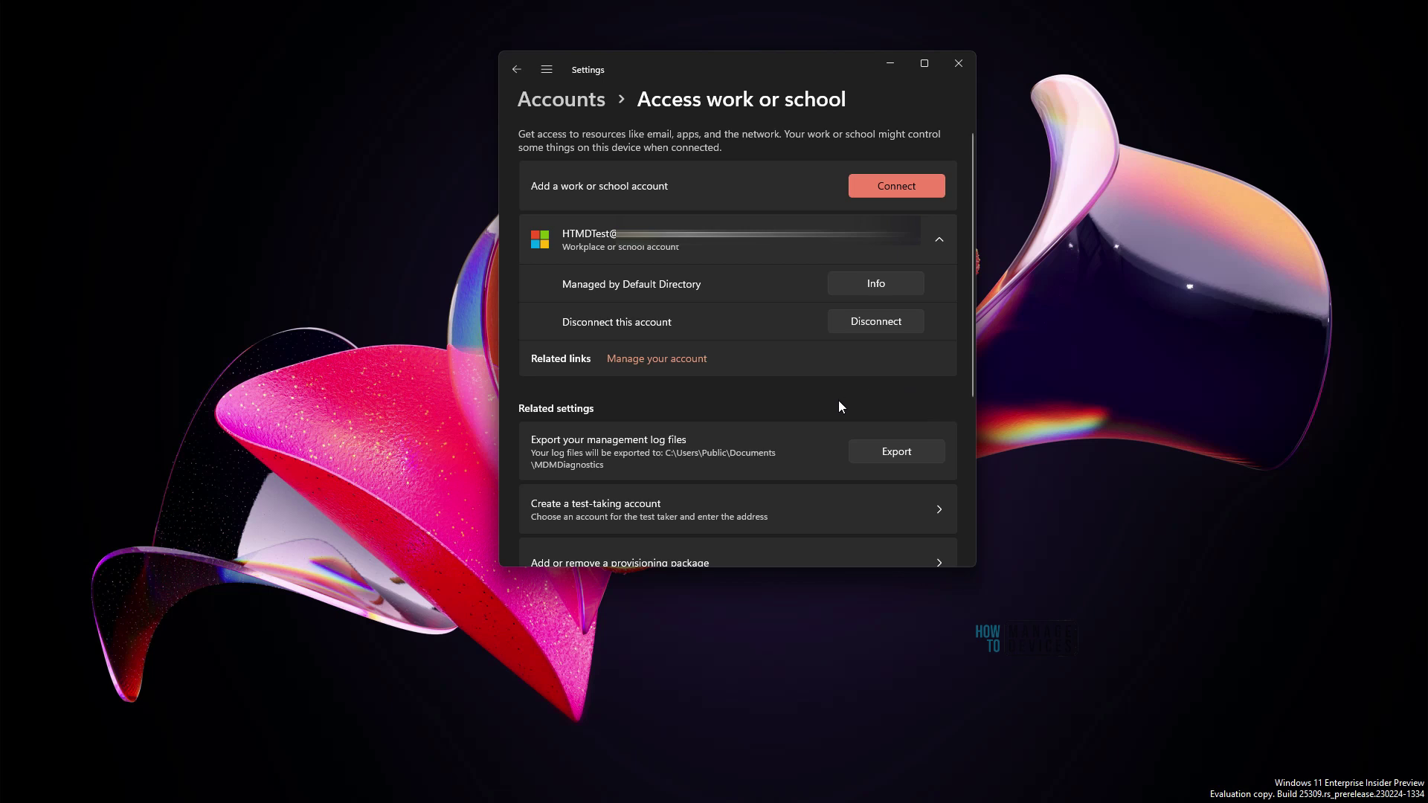
Step: Return to Access work or school through Accounts in the navigation pane
click(546, 70)
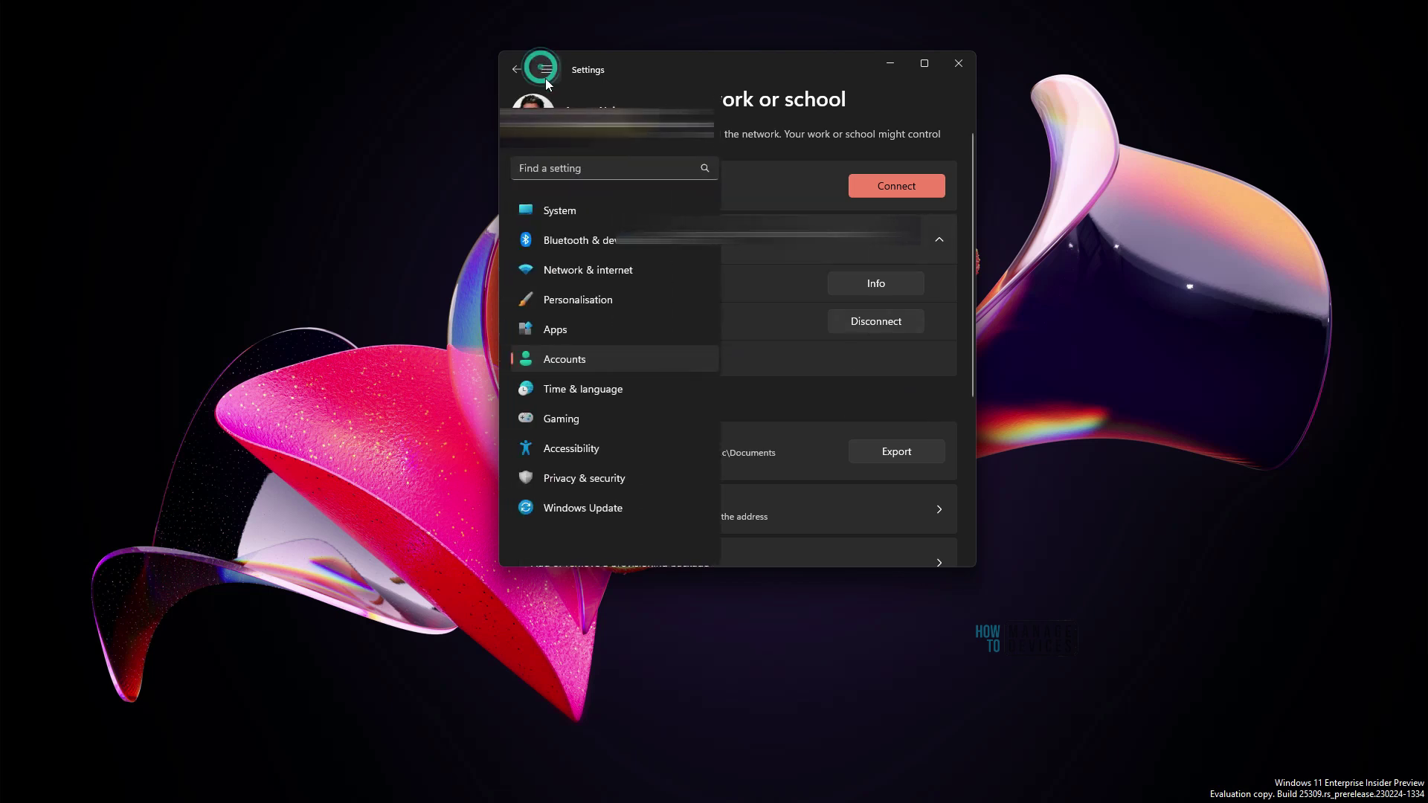
click(586, 364)
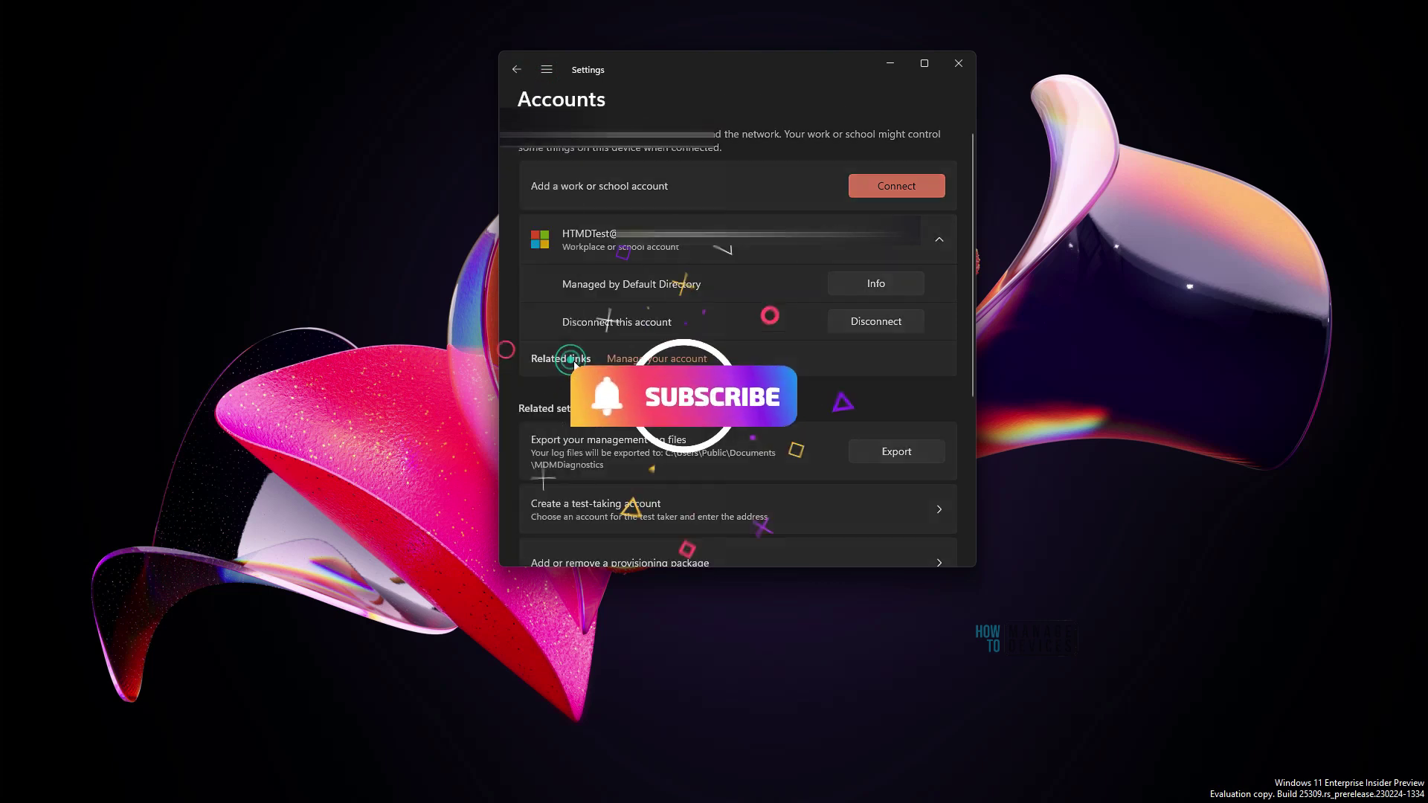
scroll(753, 504, down, 1)
scroll(753, 504, down, 1)
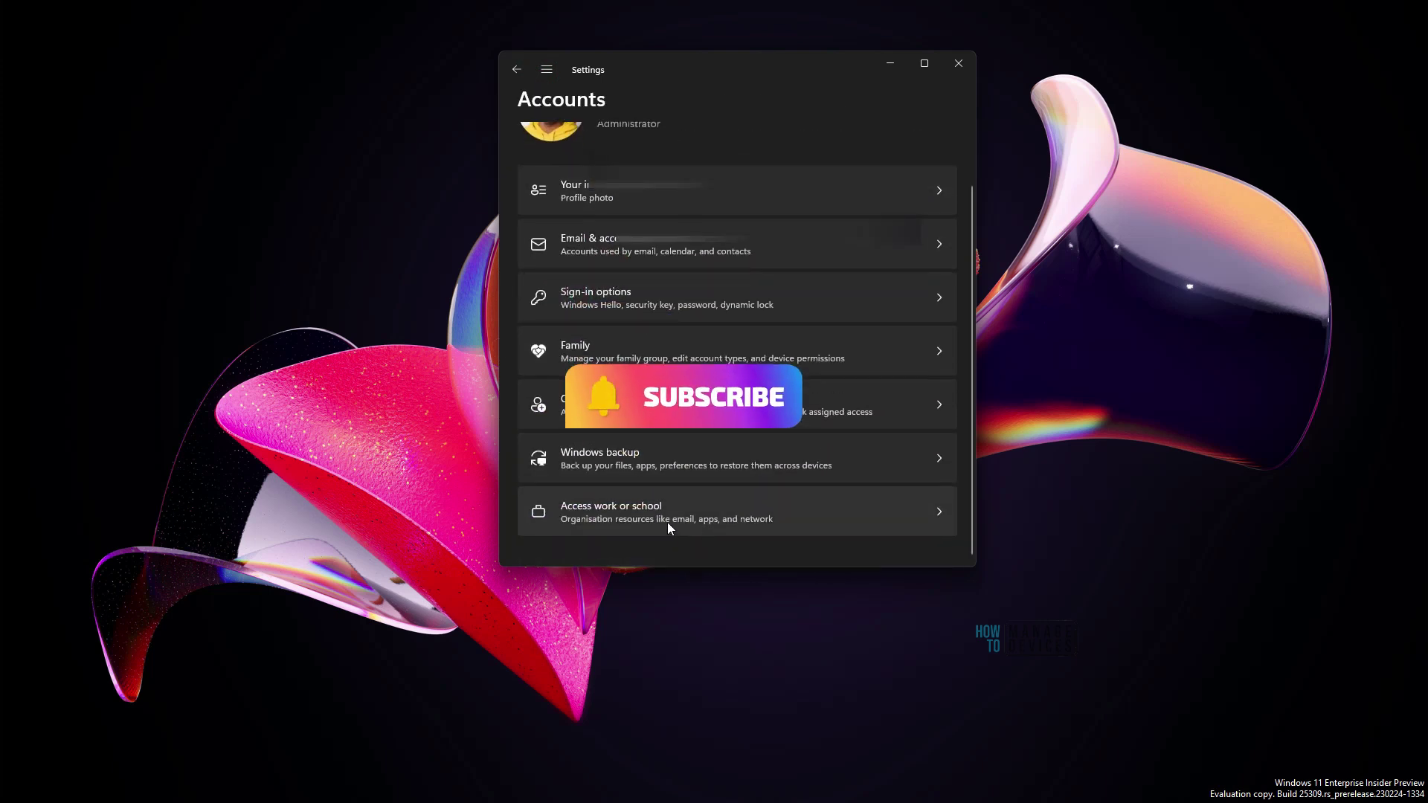
click(667, 523)
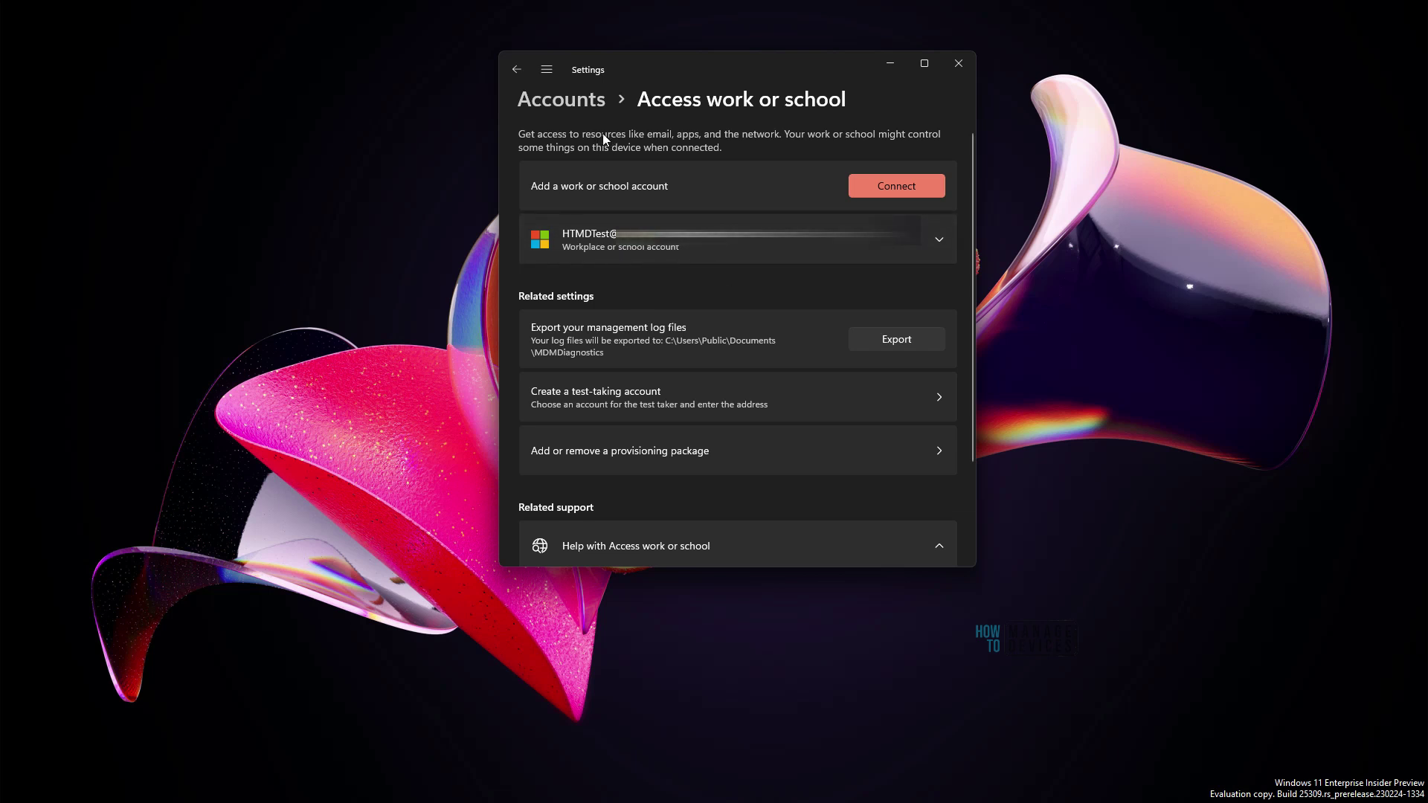
Step: Expand the work account and annotate its Disconnect button on screen
click(738, 253)
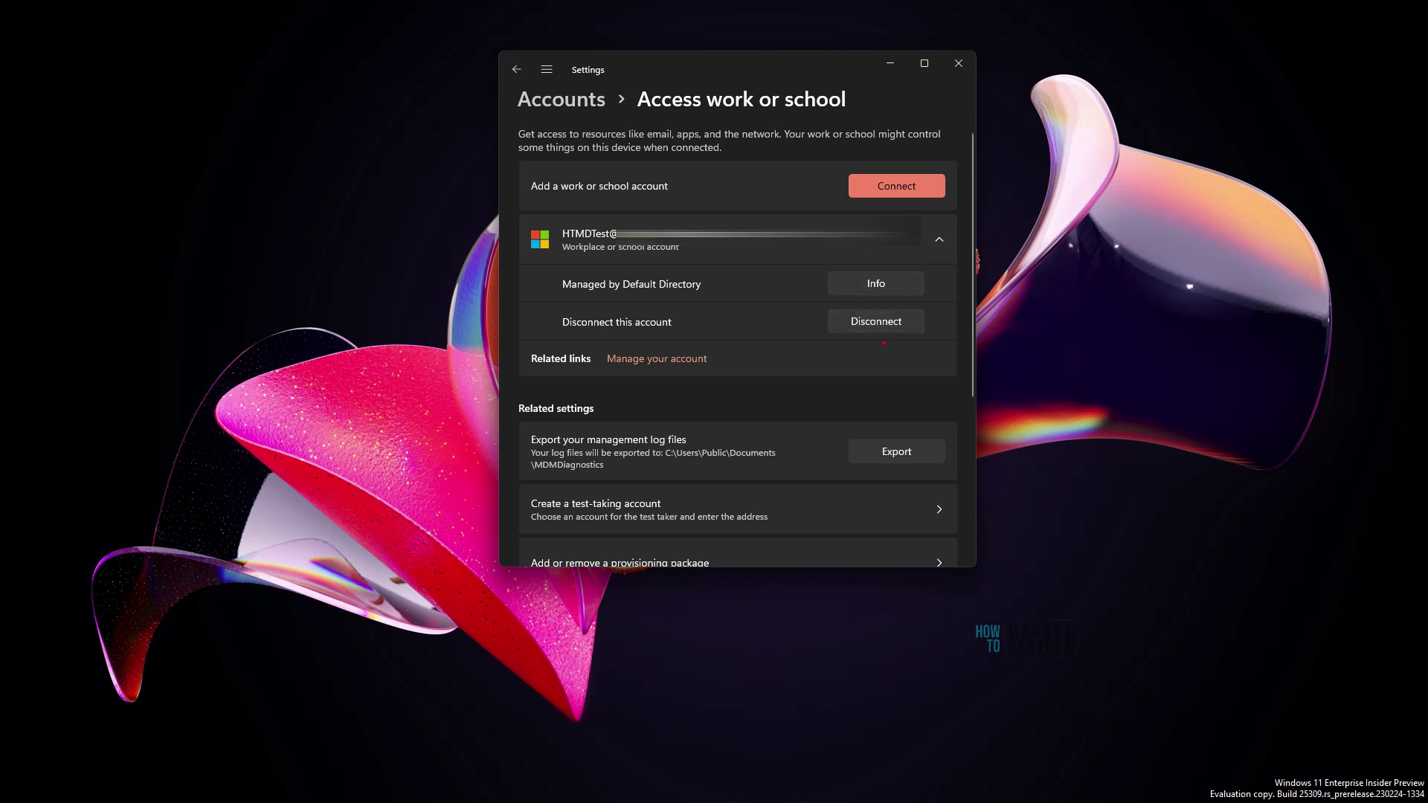
mouse_move(907, 314)
mouse_down()
mouse_move(796, 308)
mouse_move(936, 339)
mouse_move(922, 314)
mouse_up()
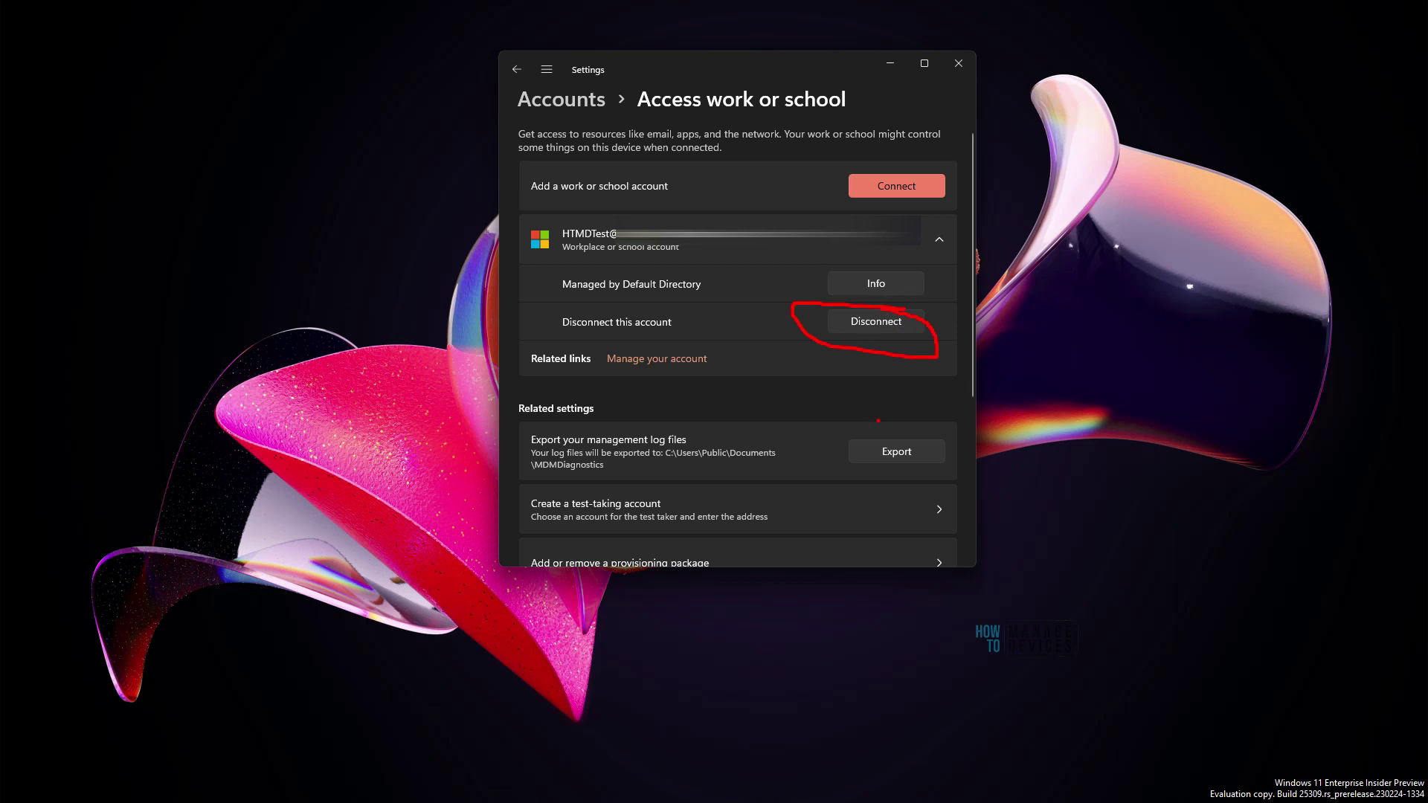
drag(830, 392, 853, 347)
key(Escape)
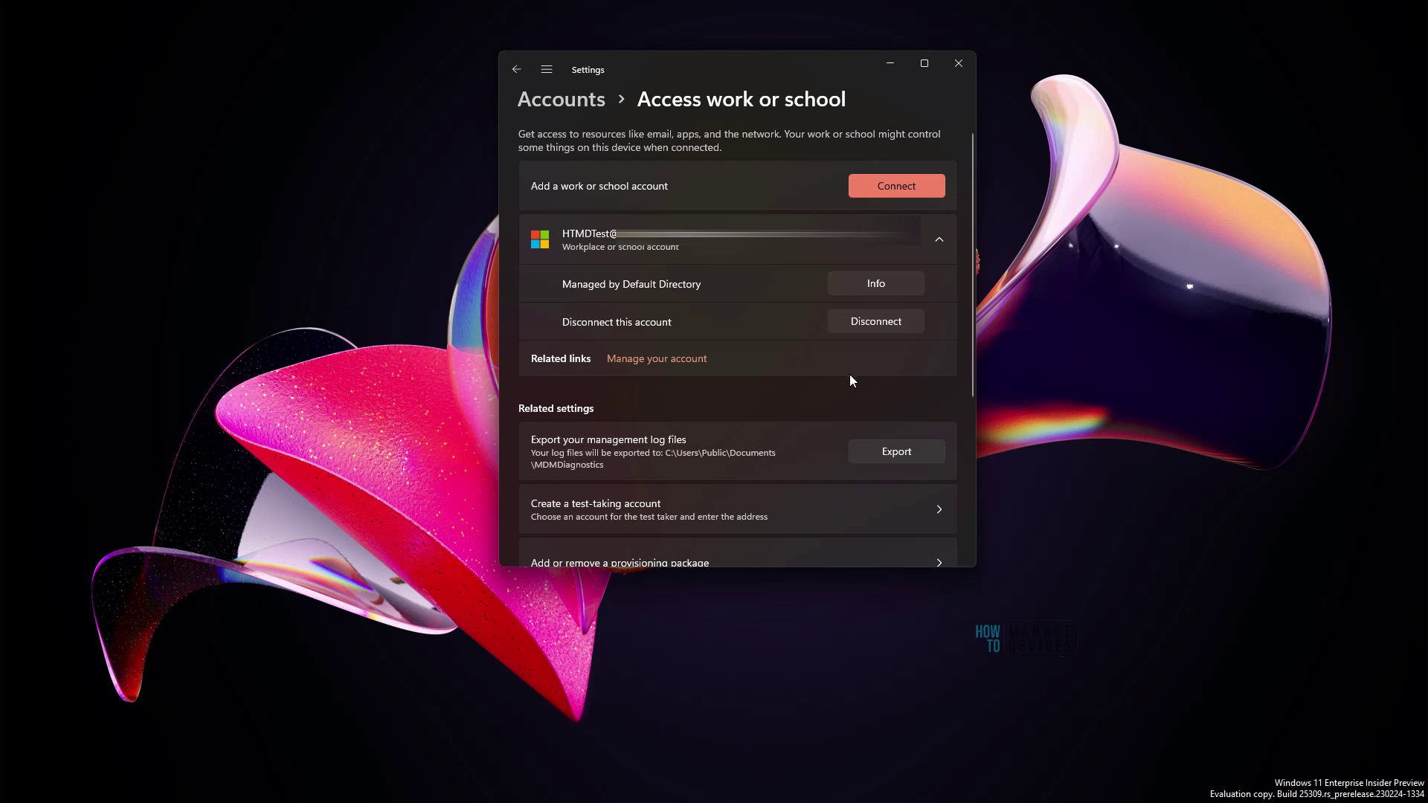
mouse_move(846, 394)
mouse_down()
mouse_move(873, 345)
mouse_move(855, 353)
mouse_move(885, 366)
mouse_up()
mouse_move(757, 342)
mouse_down()
mouse_move(837, 322)
mouse_move(810, 343)
mouse_up()
key(Escape)
Step: Start disconnecting the account, dismiss the prompt, and switch to Company Portal
click(879, 322)
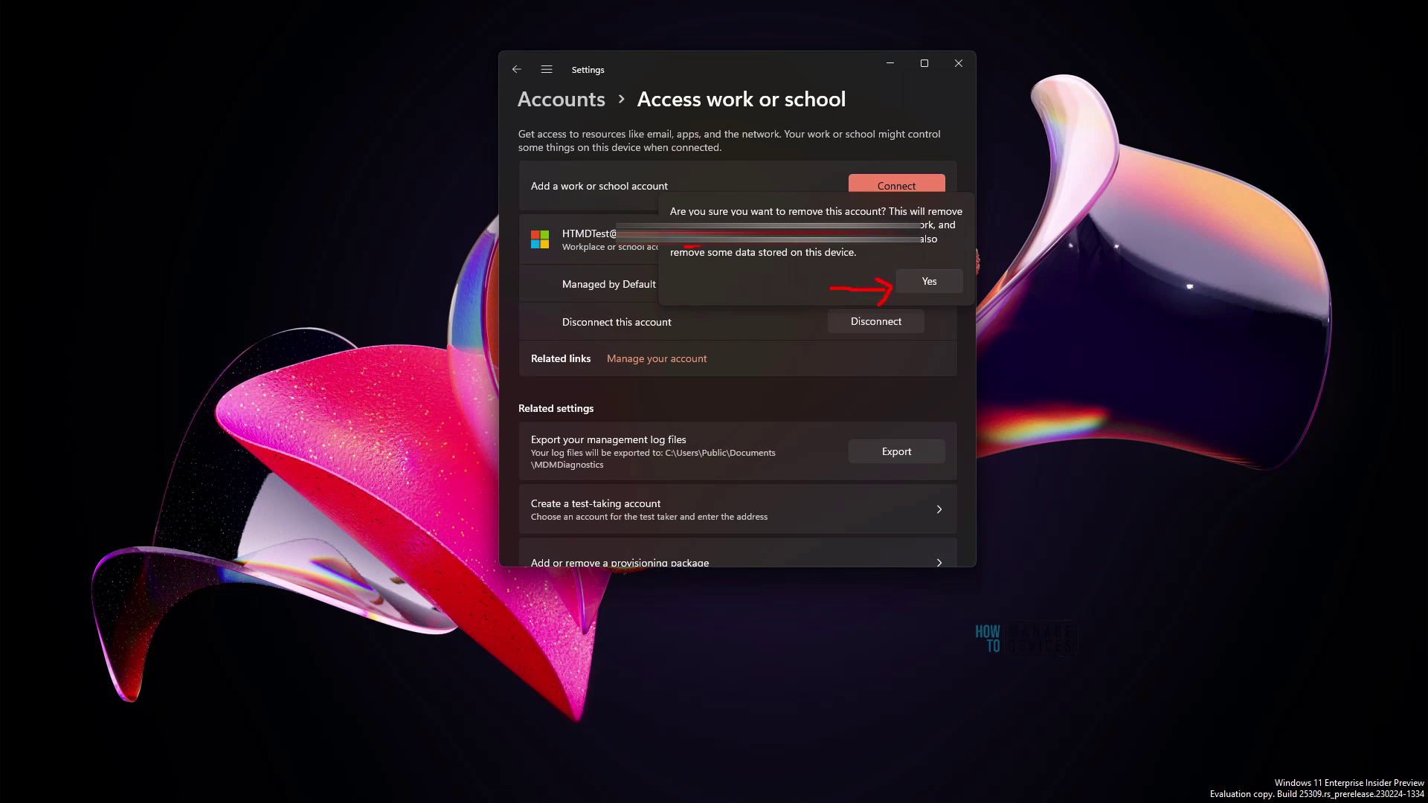
click(926, 283)
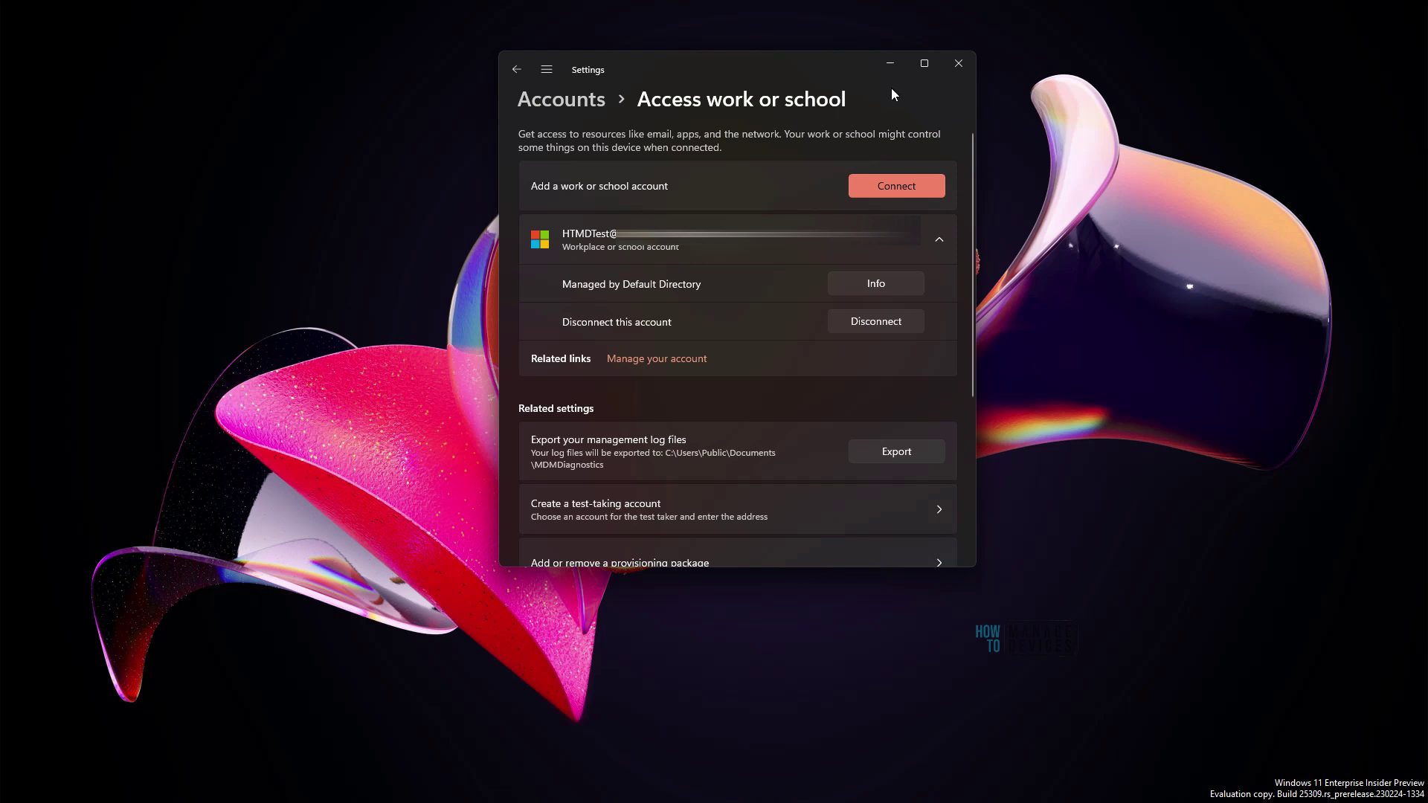
key(alt+Tab)
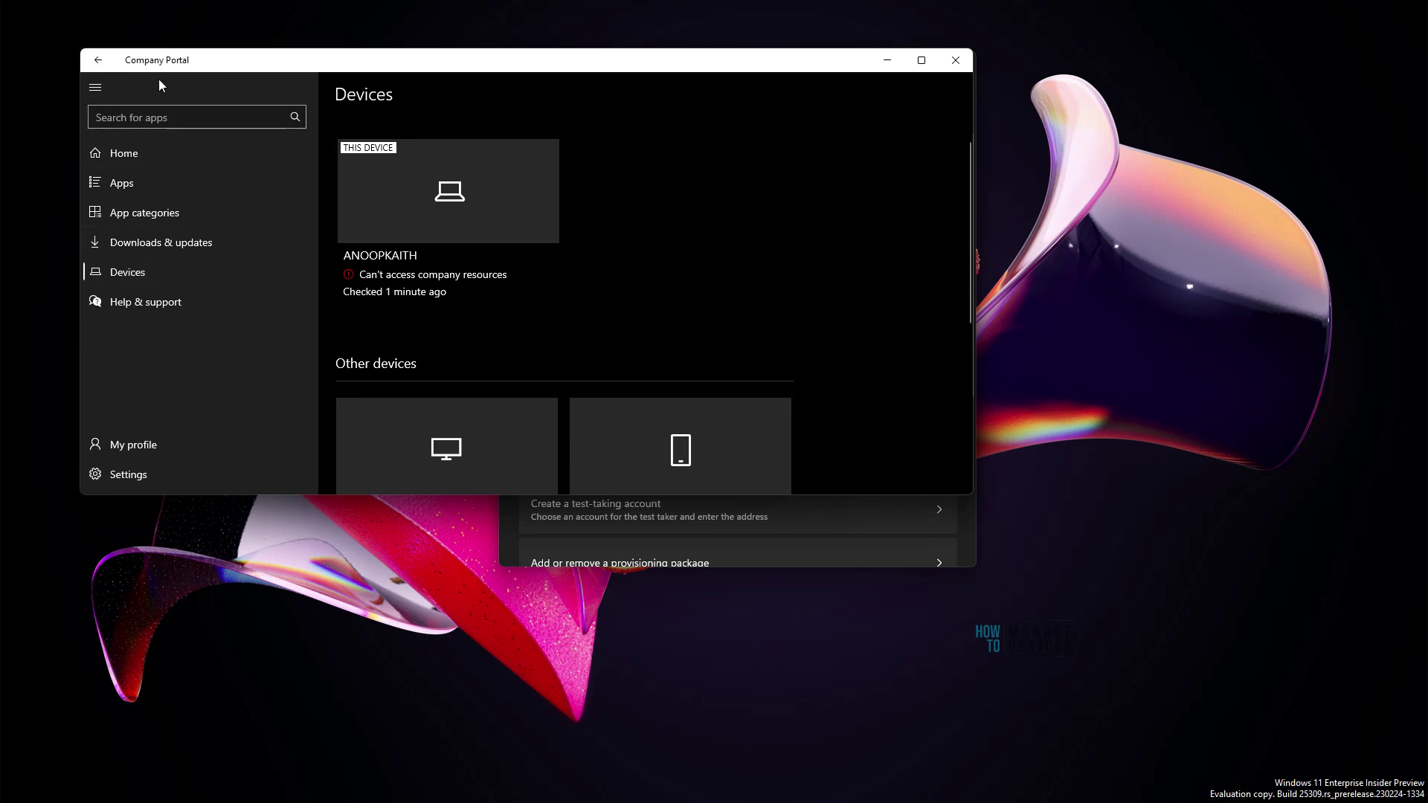
Step: Annotate the Devices page, then choose Remove from the This device tile's context menu
drag(151, 89, 156, 110)
drag(154, 74, 225, 74)
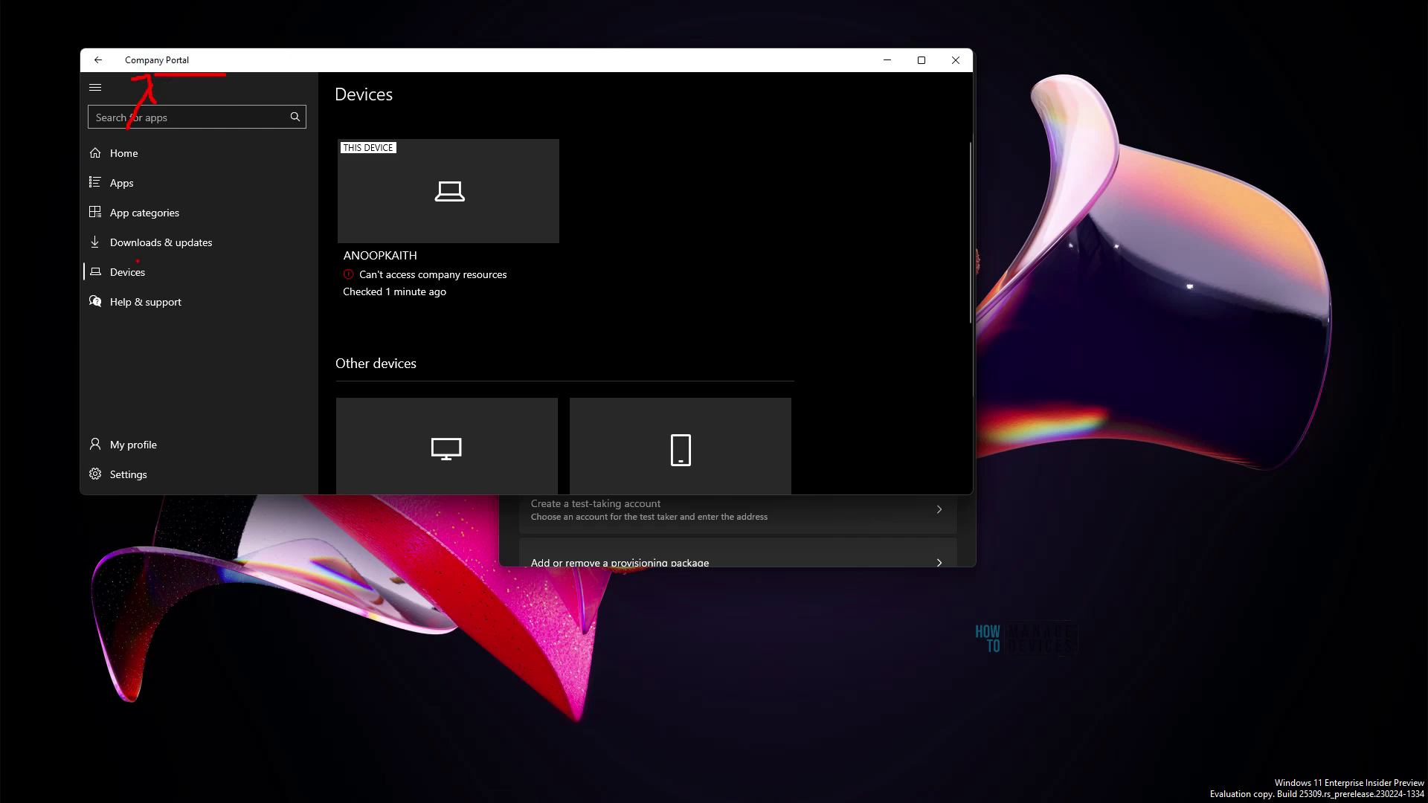
mouse_move(88, 287)
mouse_down()
mouse_move(186, 298)
mouse_move(202, 269)
mouse_move(56, 260)
mouse_move(93, 291)
mouse_move(71, 272)
mouse_move(67, 286)
mouse_up()
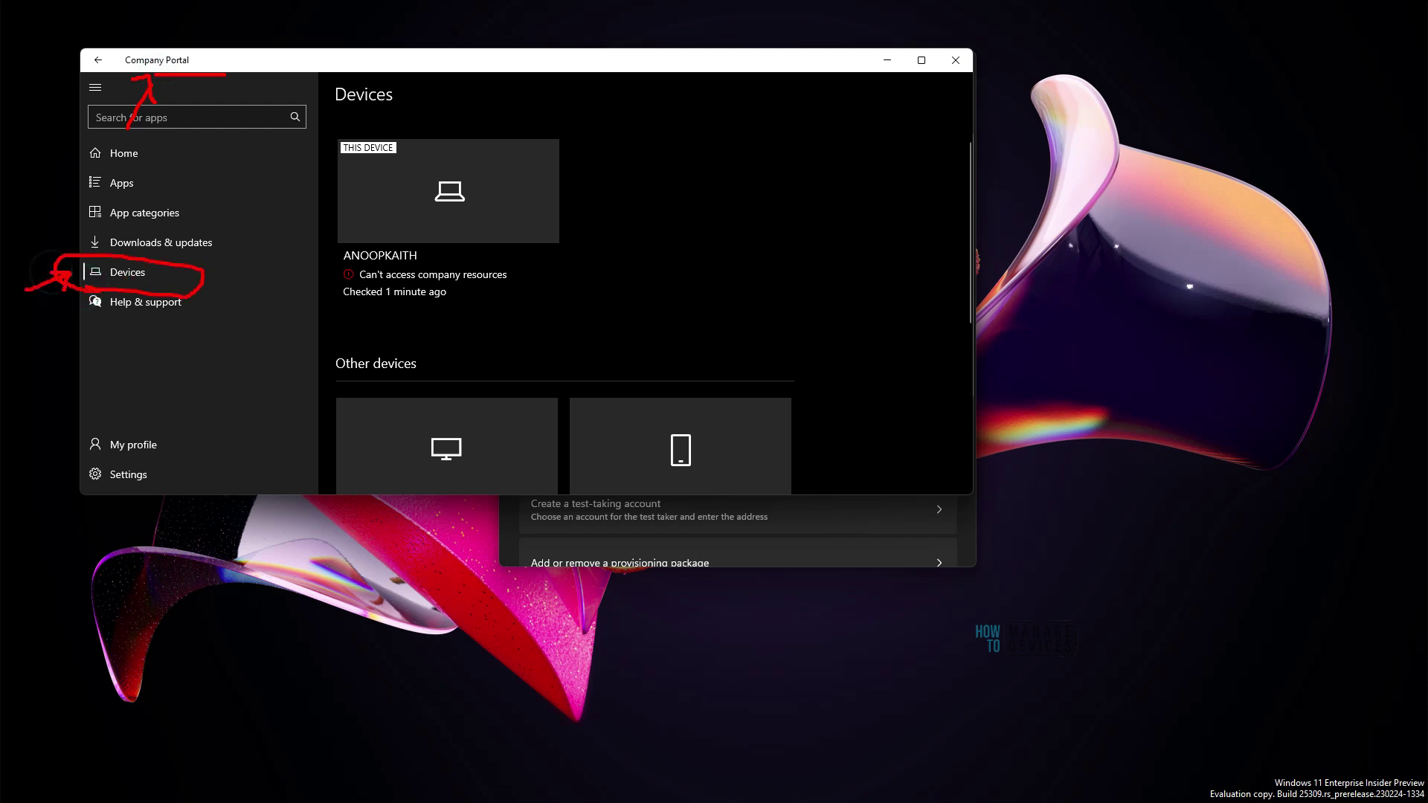
mouse_move(301, 243)
mouse_down()
mouse_move(383, 223)
mouse_move(349, 238)
mouse_up()
mouse_move(338, 171)
mouse_down()
mouse_move(417, 149)
mouse_move(331, 149)
mouse_move(342, 172)
mouse_up()
right_click(482, 199)
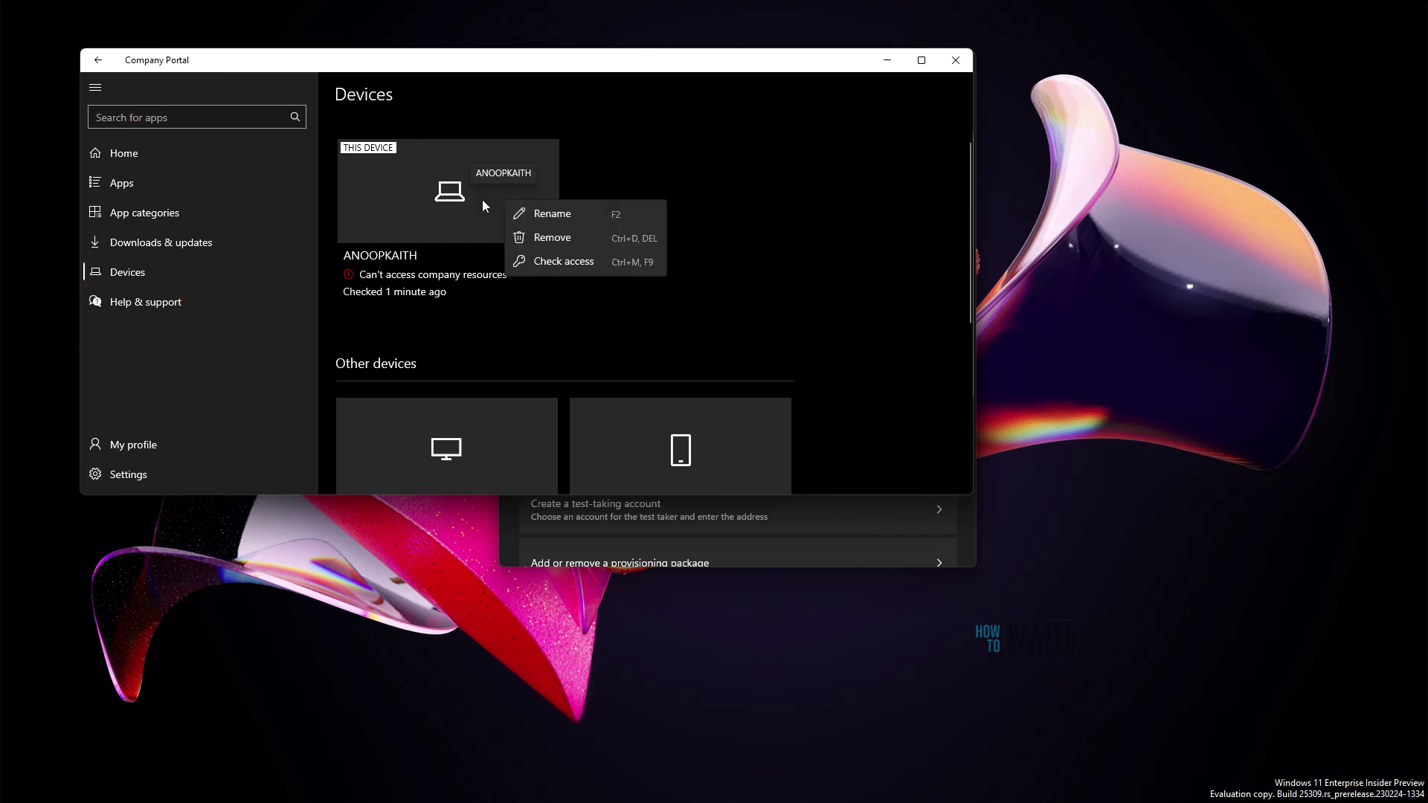
click(564, 235)
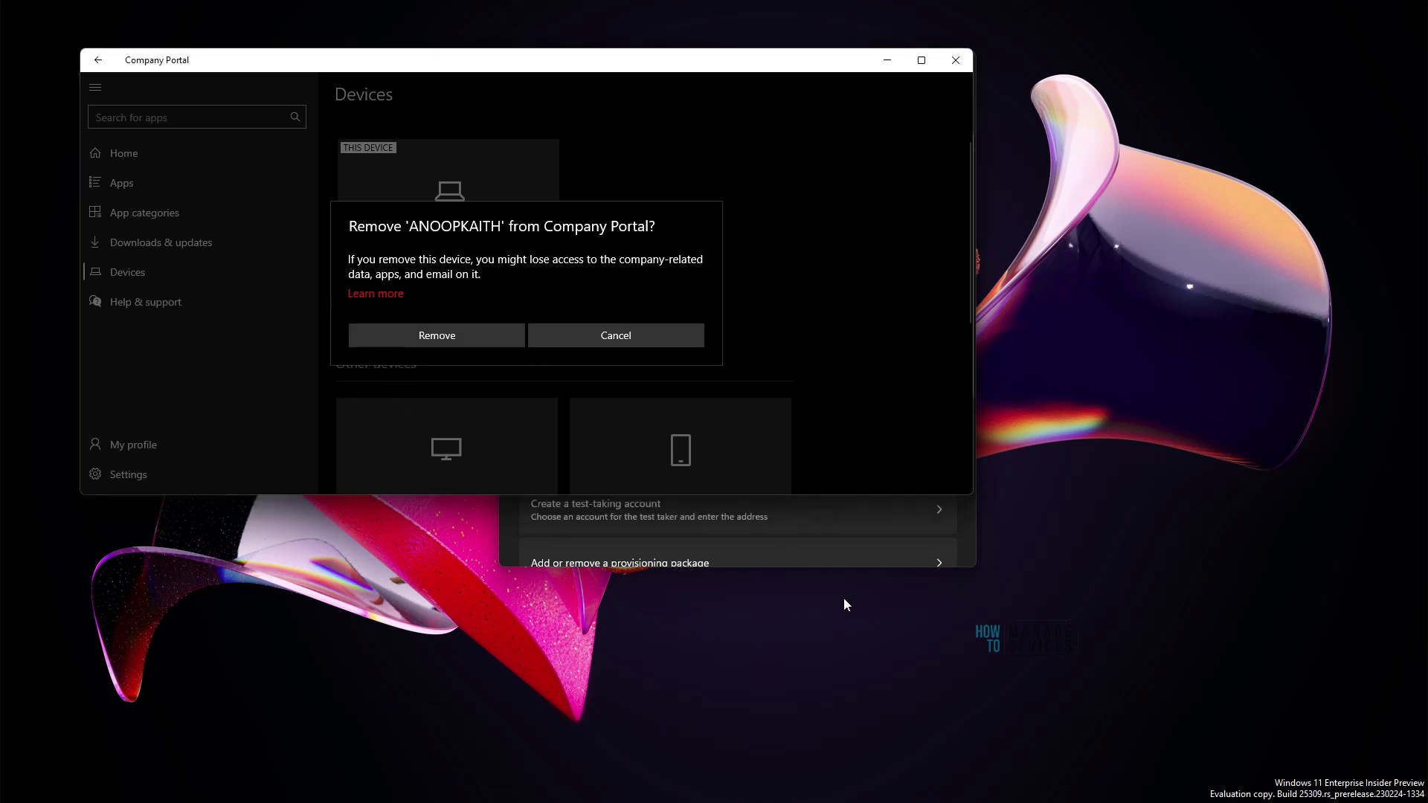
Step: Bring Settings forward, annotate the Disconnect step and removal prompt, then reposition Company Portal
drag(823, 57, 591, 47)
click(838, 58)
mouse_move(832, 380)
mouse_down()
mouse_move(831, 394)
mouse_move(813, 350)
mouse_move(867, 363)
mouse_up()
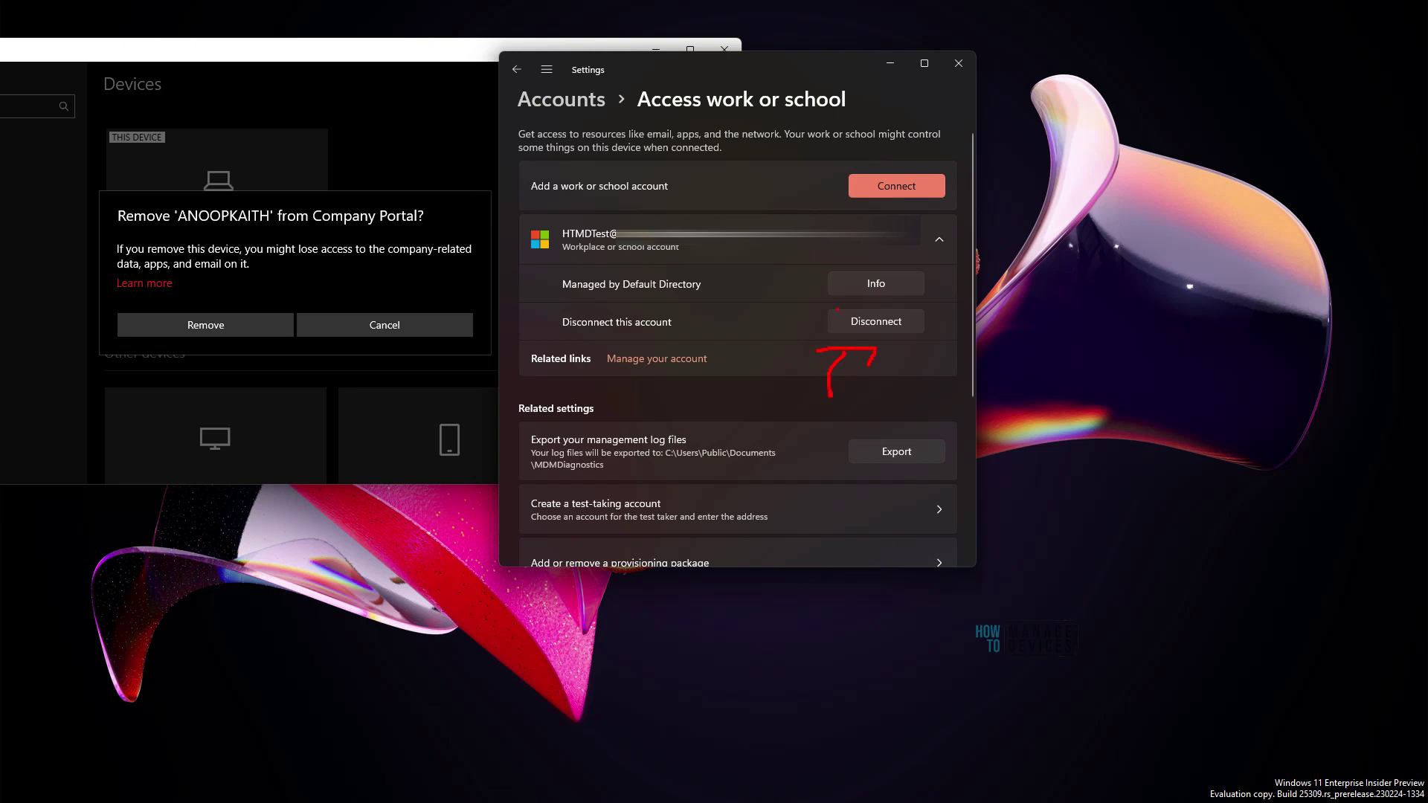
mouse_move(757, 321)
mouse_down()
mouse_move(818, 320)
mouse_move(807, 336)
mouse_up()
mouse_move(121, 402)
mouse_down()
mouse_move(185, 344)
mouse_move(206, 343)
mouse_move(197, 361)
mouse_up()
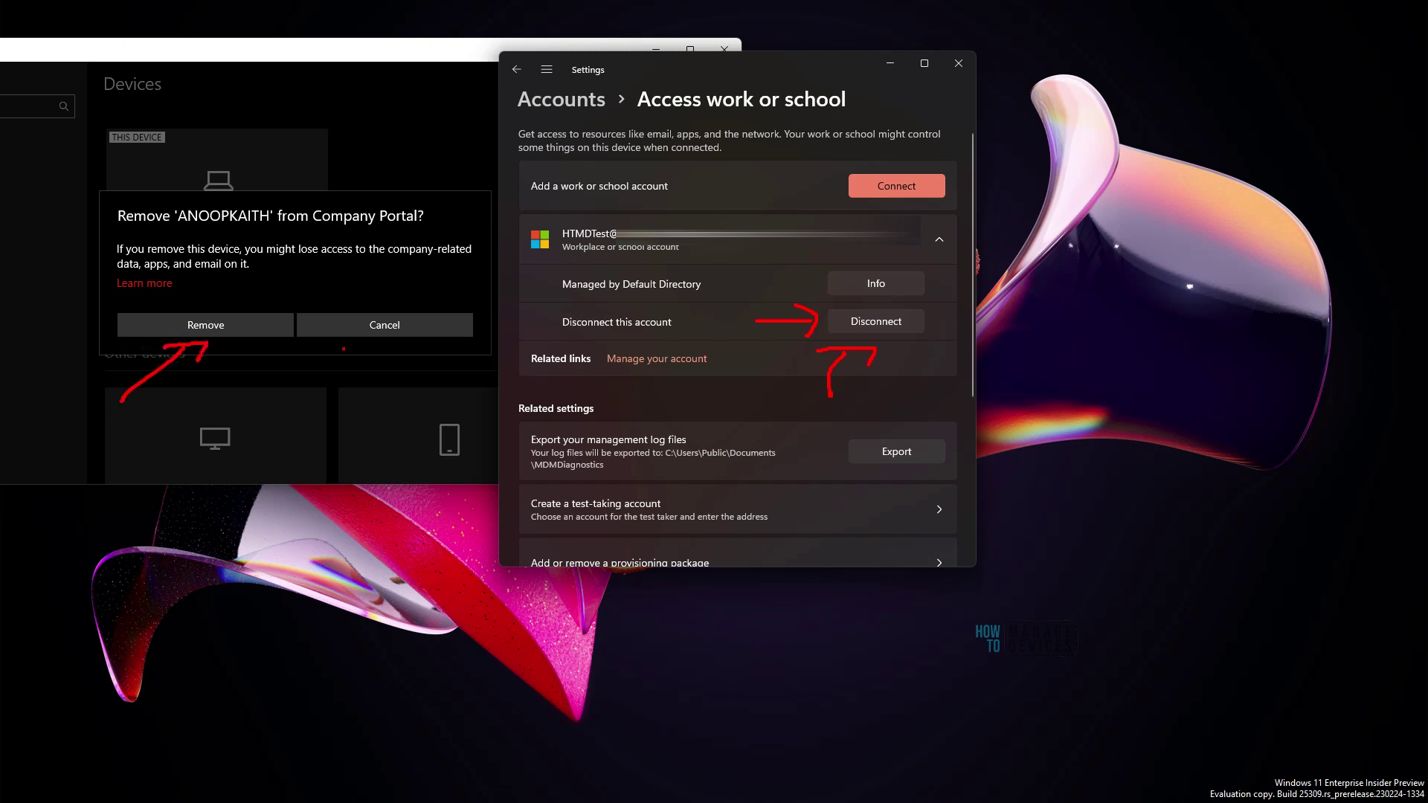
key(Escape)
drag(163, 52, 348, 39)
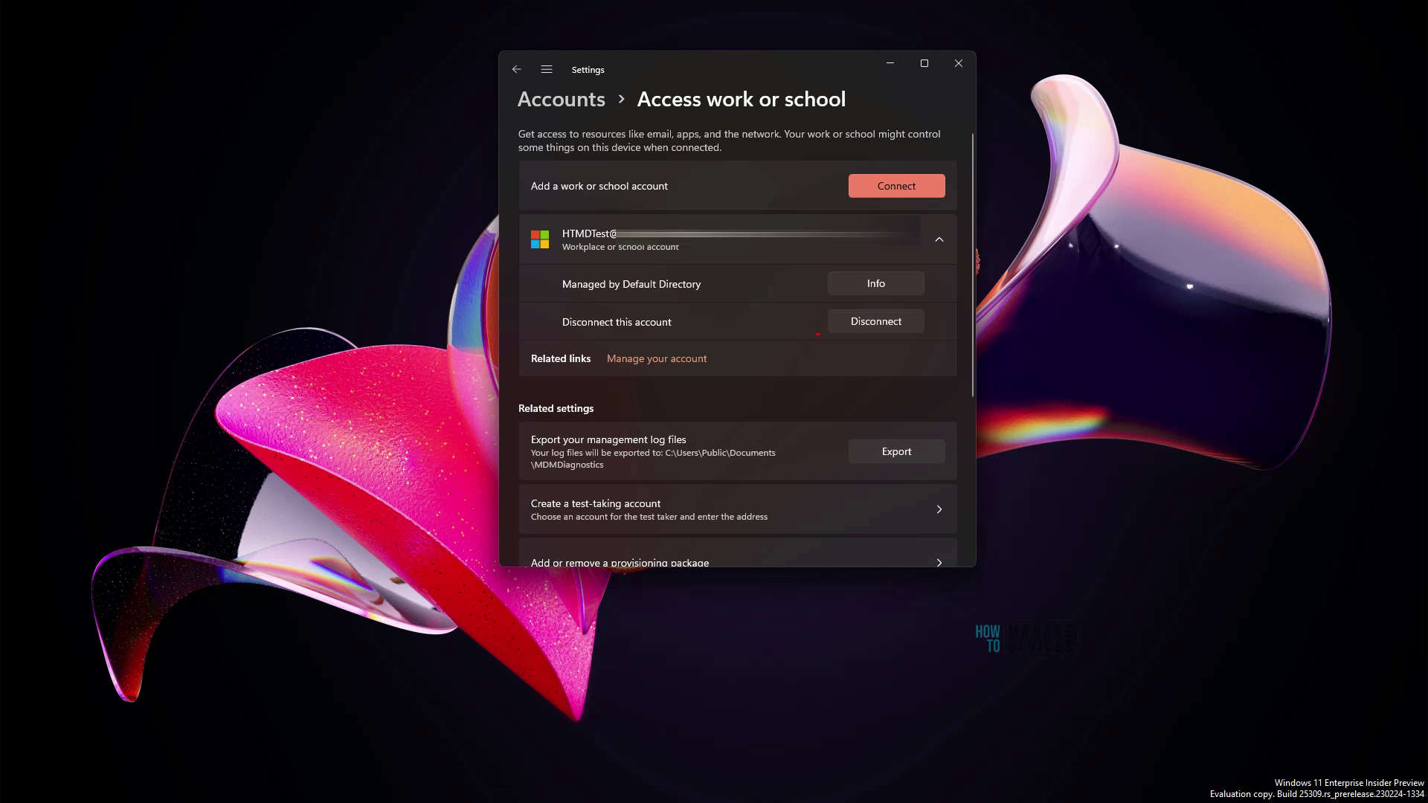
Step: Re-expand the HTMDTest account, choose Disconnect, and confirm with Yes in the flyout
mouse_move(751, 323)
mouse_down()
mouse_move(818, 316)
mouse_move(803, 330)
mouse_up()
click(917, 239)
click(917, 239)
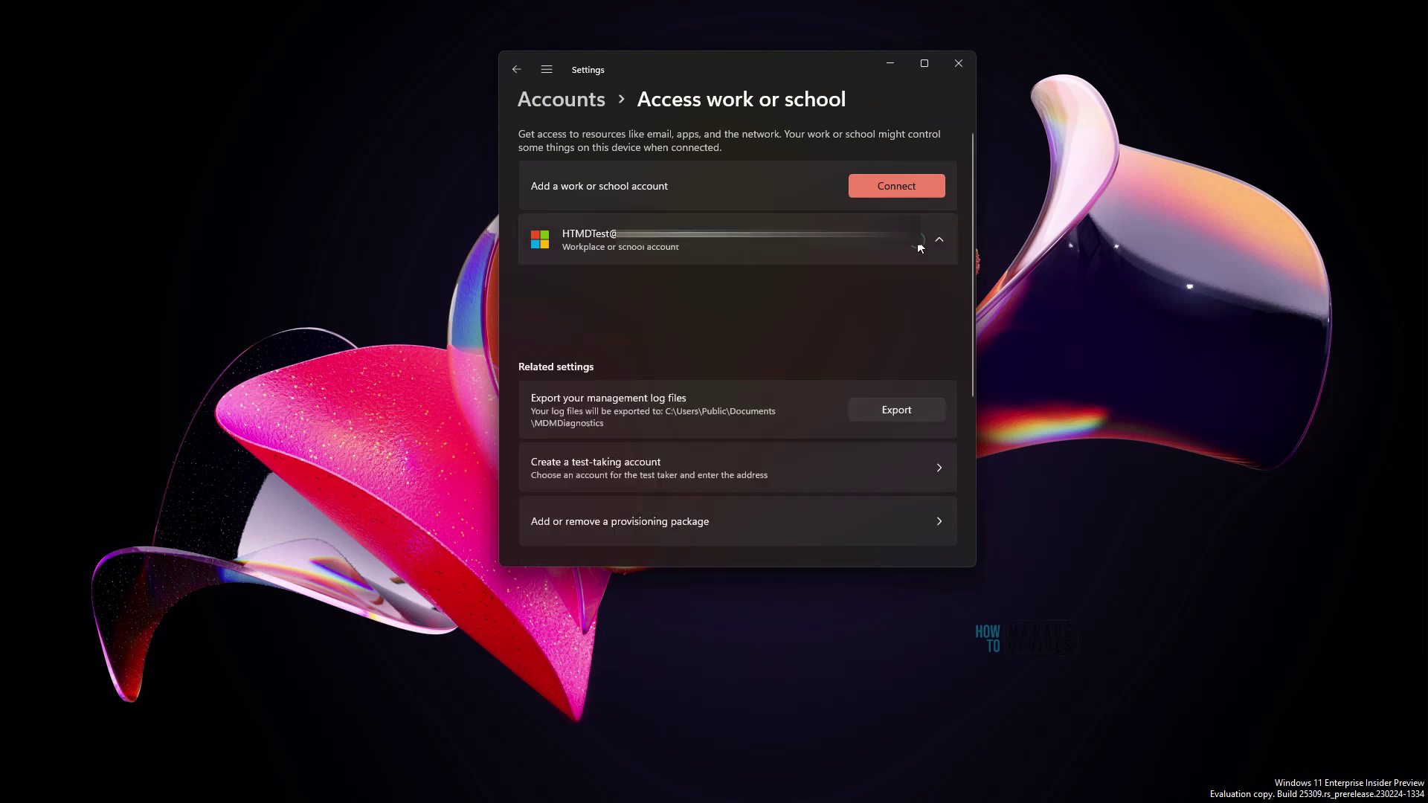
click(897, 321)
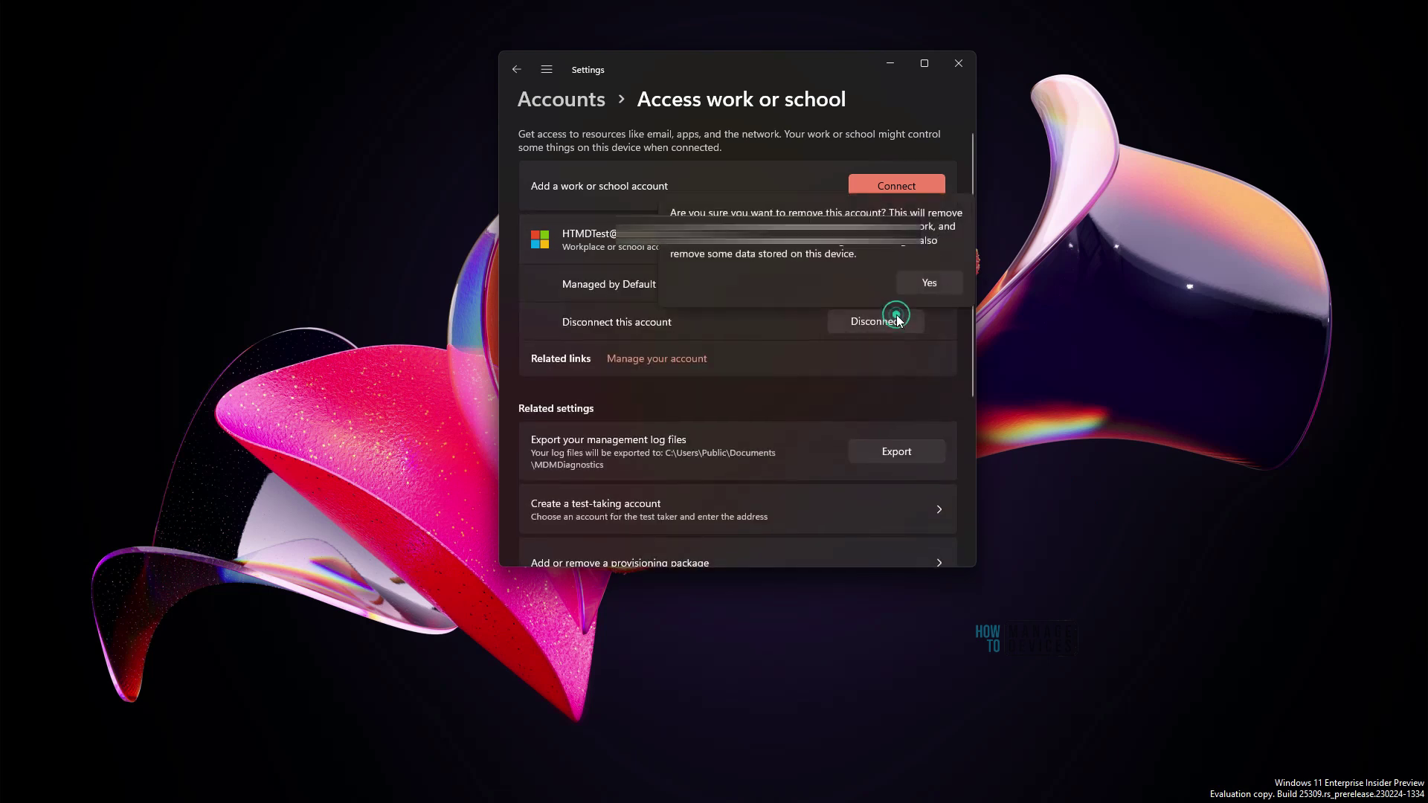
click(933, 290)
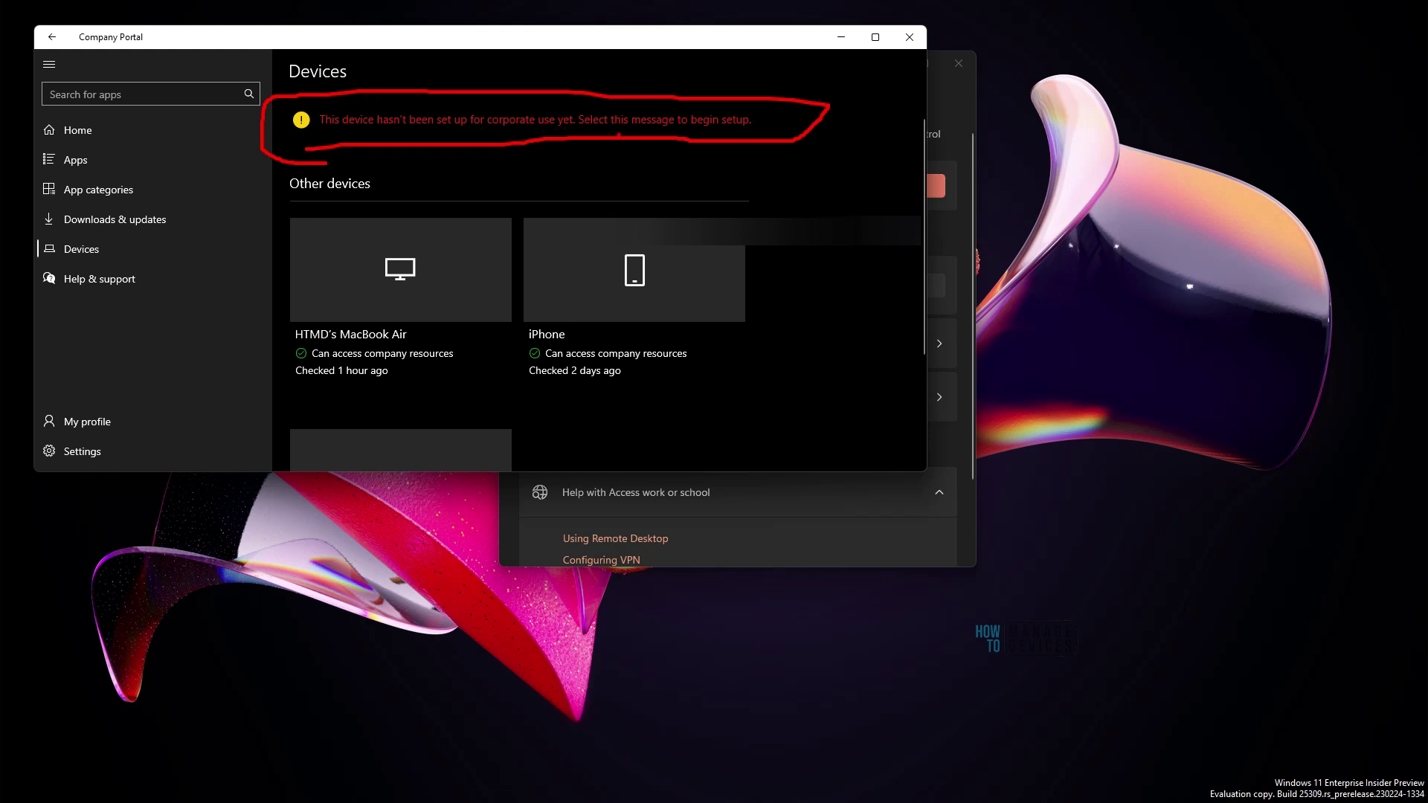
Step: Open the 'not set up for corporate use' message and close the resulting account setup dialog
click(666, 140)
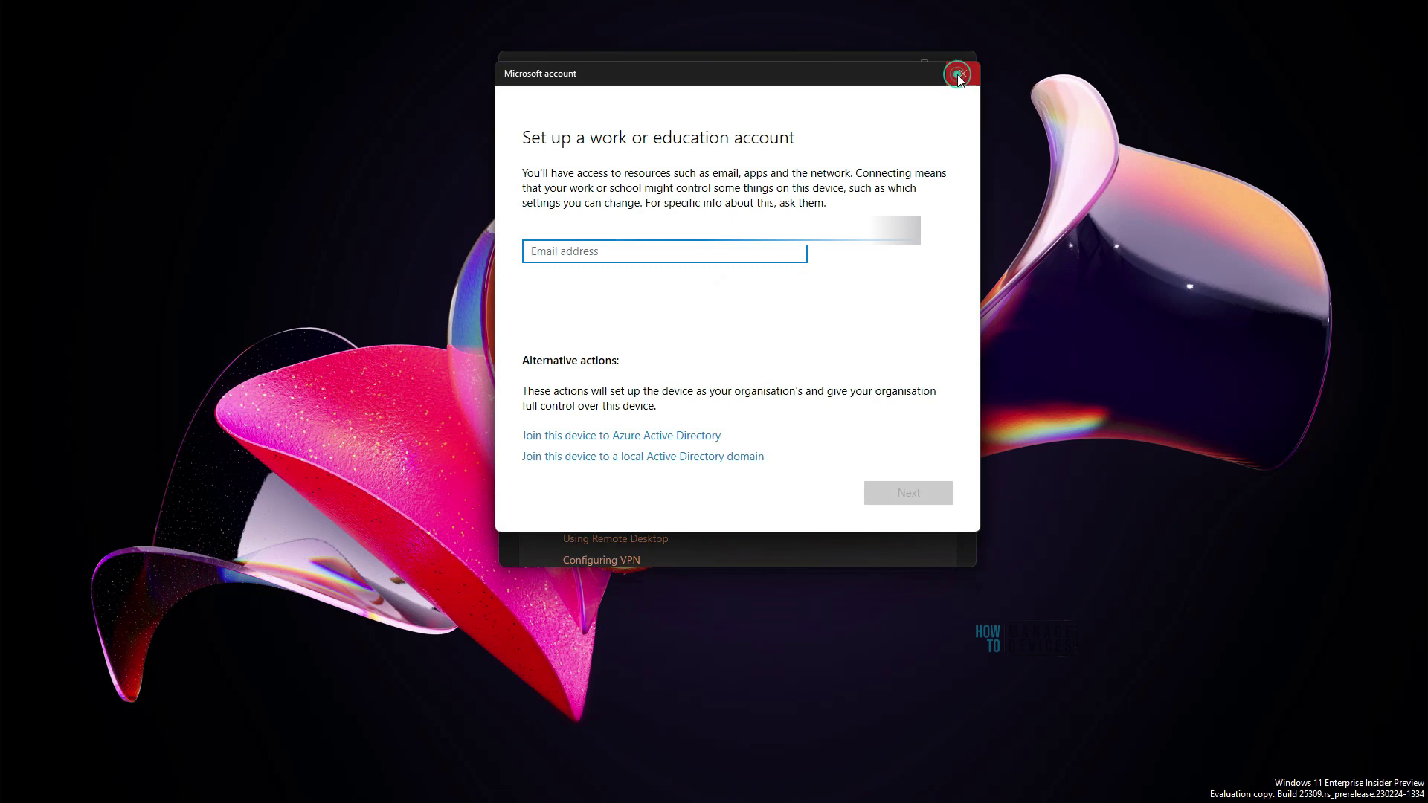
click(960, 75)
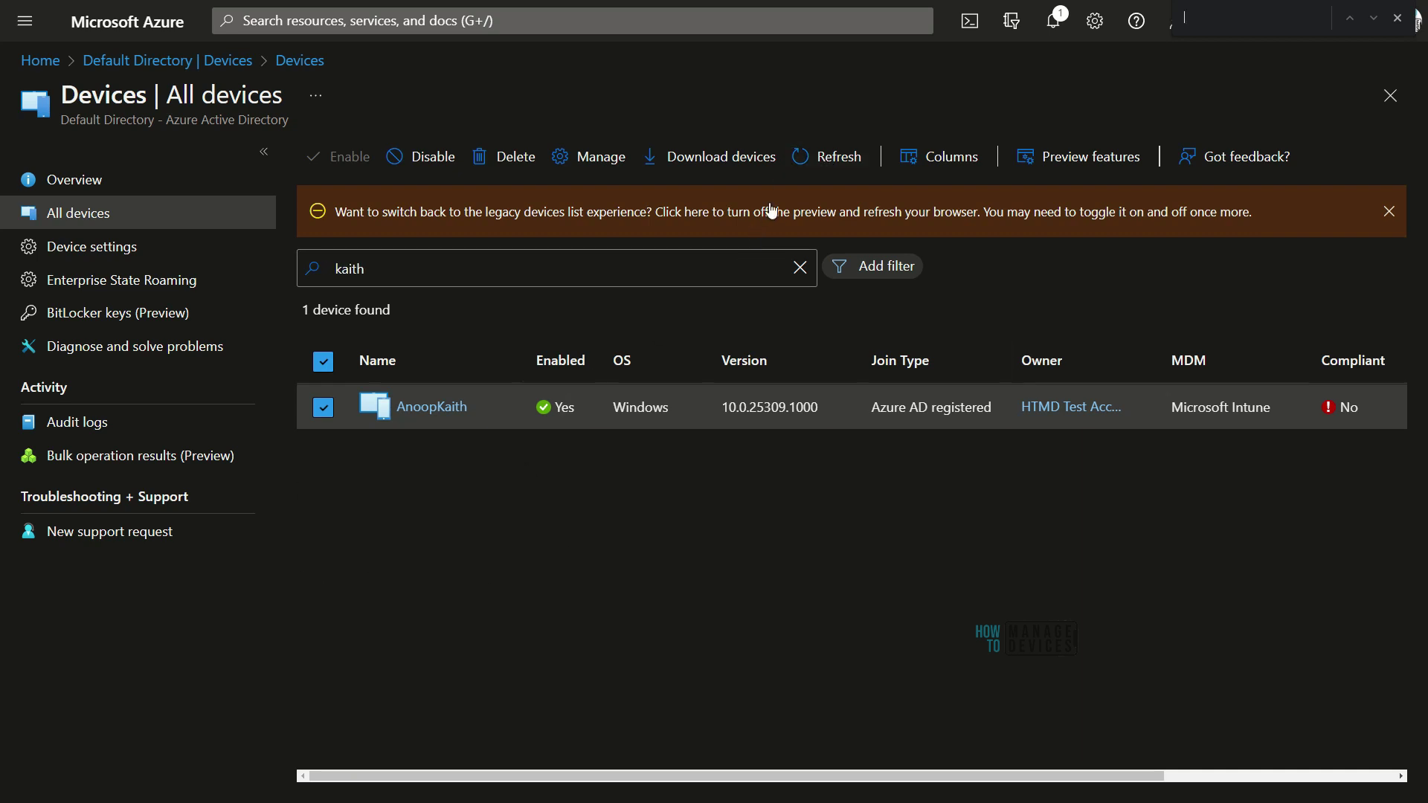
Step: Open the device's record from All devices, see the not-found-in-Azure-AD error, and go back
click(435, 409)
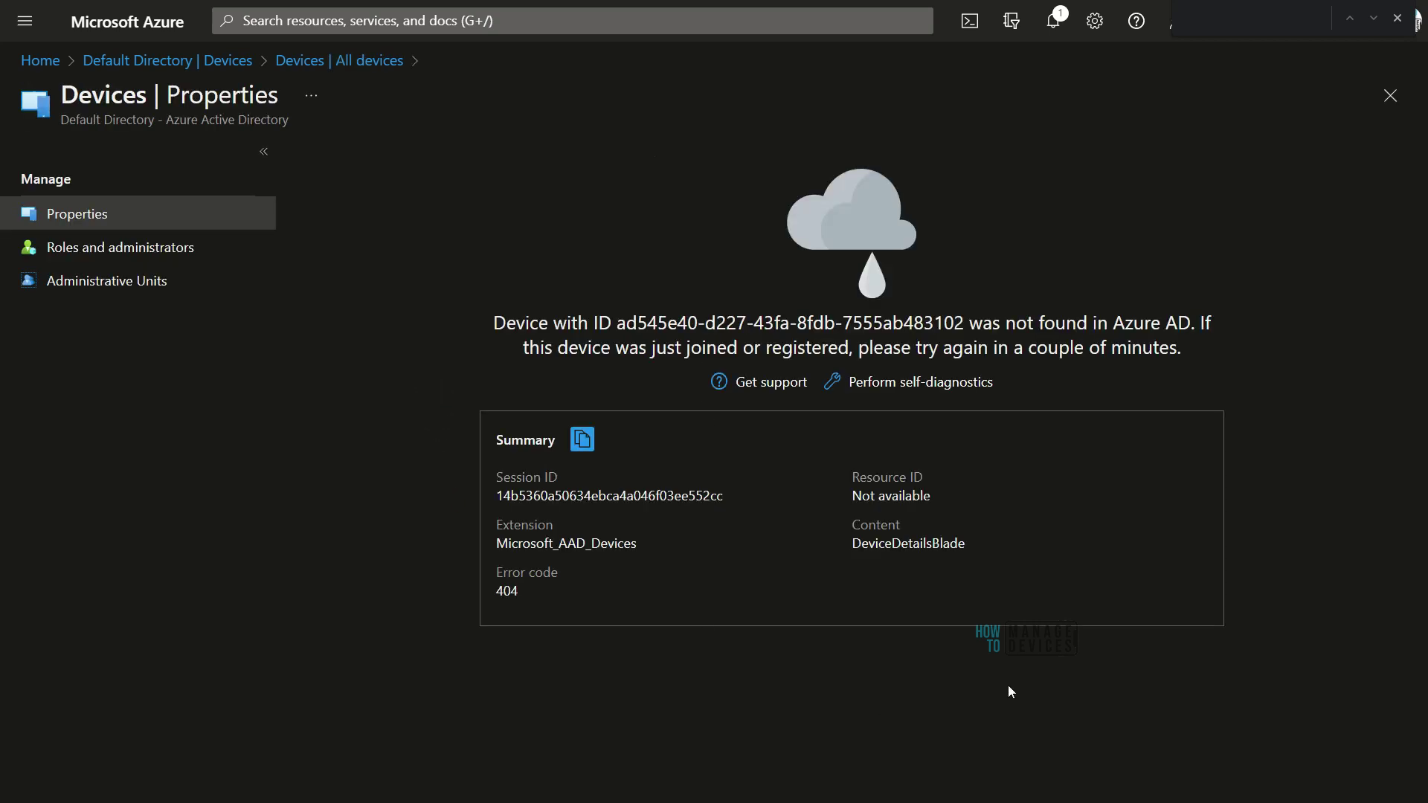
key(alt+Left)
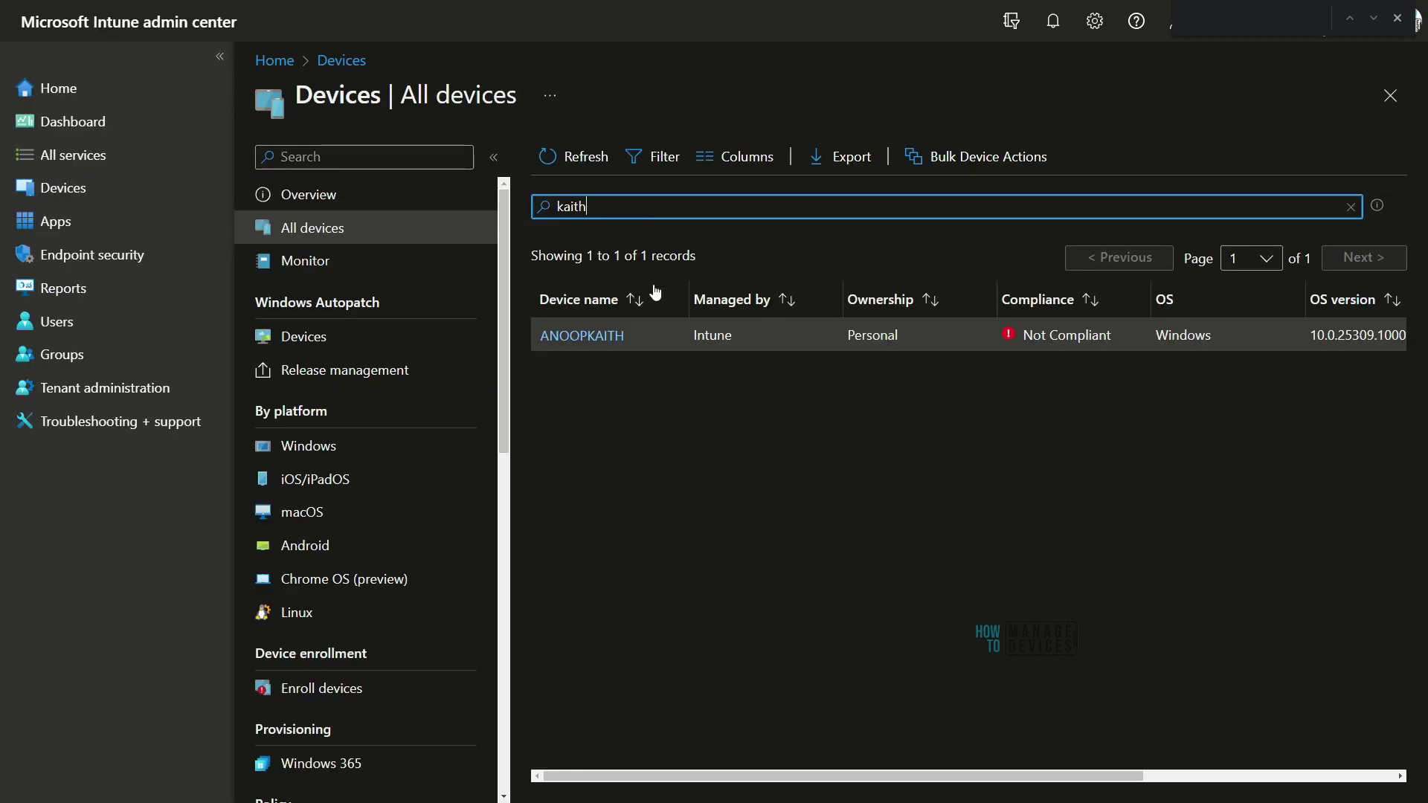
Step: Open the device's Intune record, return via the All devices breadcrumb, and refresh the search
click(583, 343)
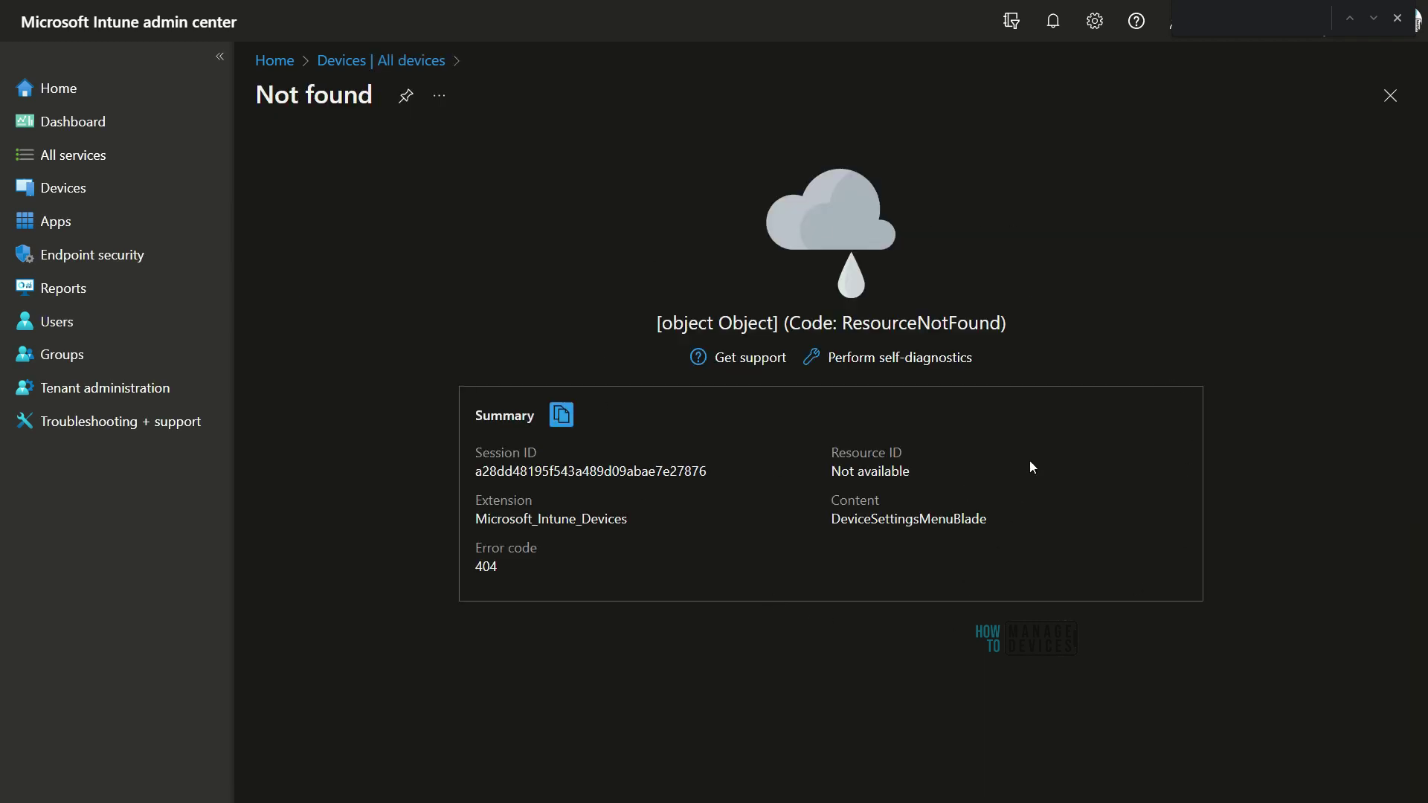
click(342, 67)
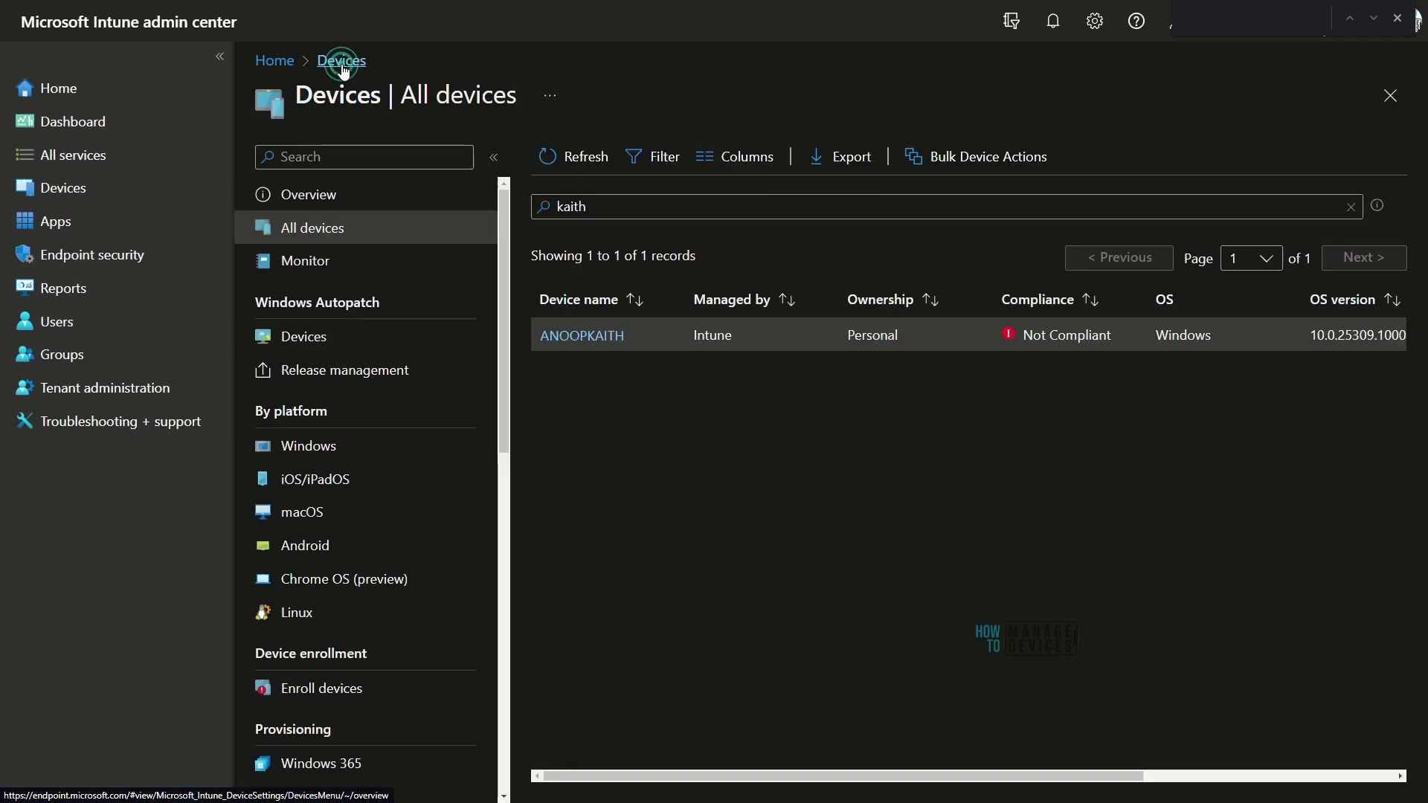
click(673, 207)
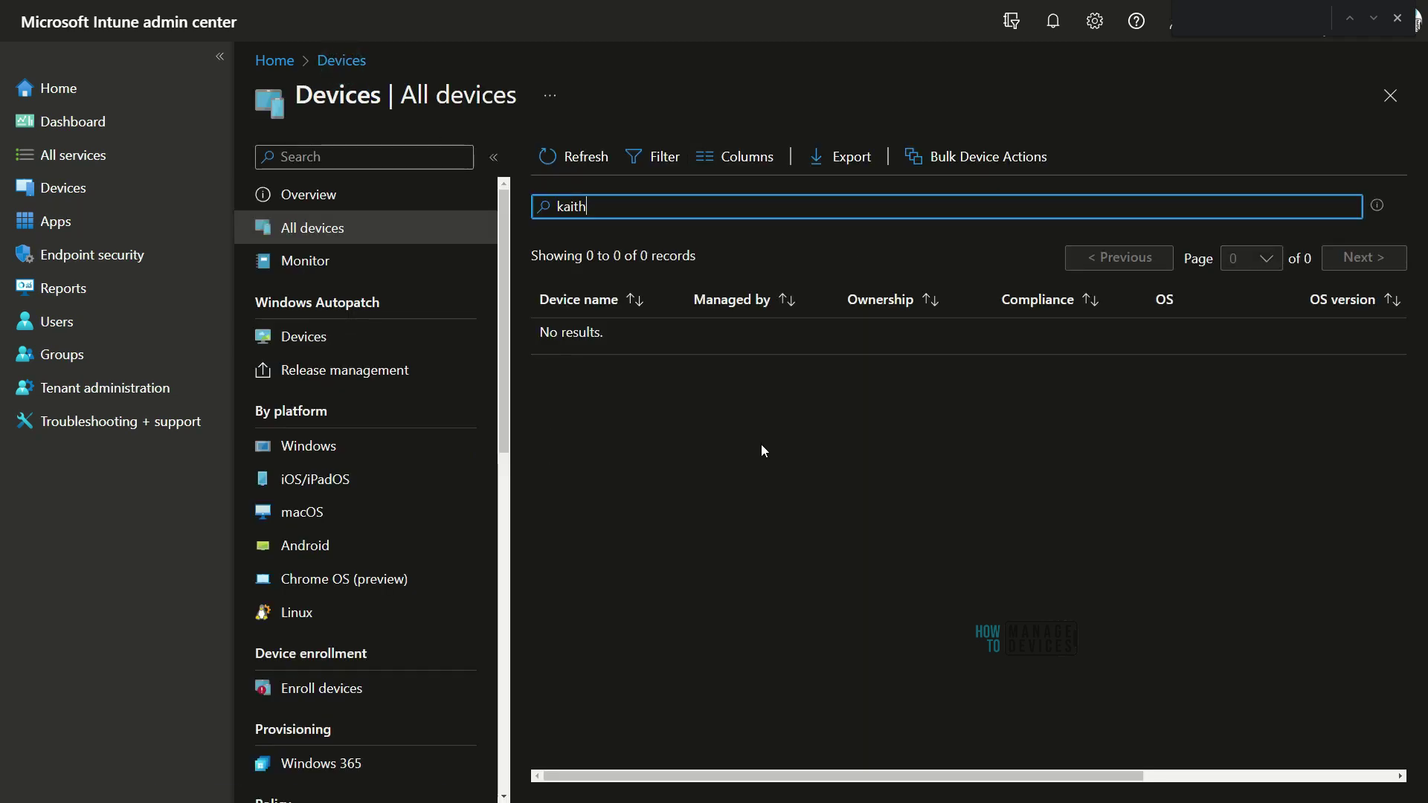